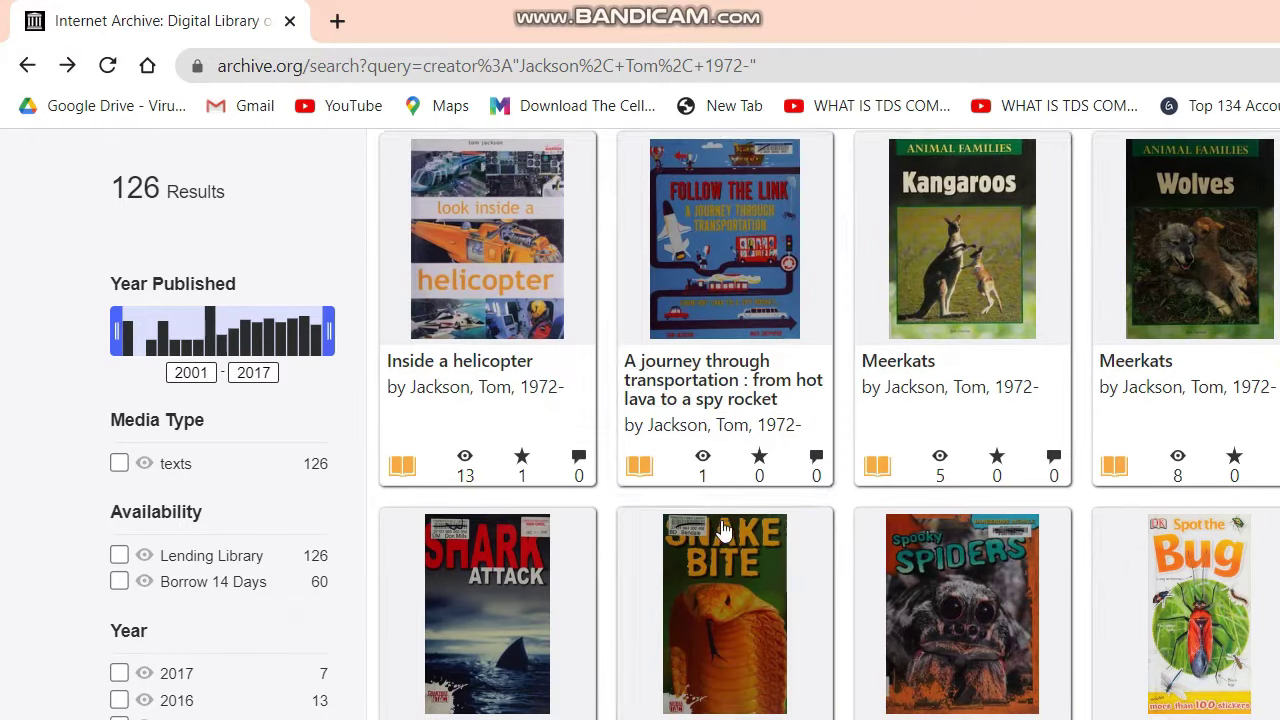
# - Scroll up and down through the 126 Tom Jackson book results on Internet Archive
pyautogui.scroll(-4, 723, 534)
pyautogui.scroll(1, 733, 522)
pyautogui.scroll(13, 733, 522)
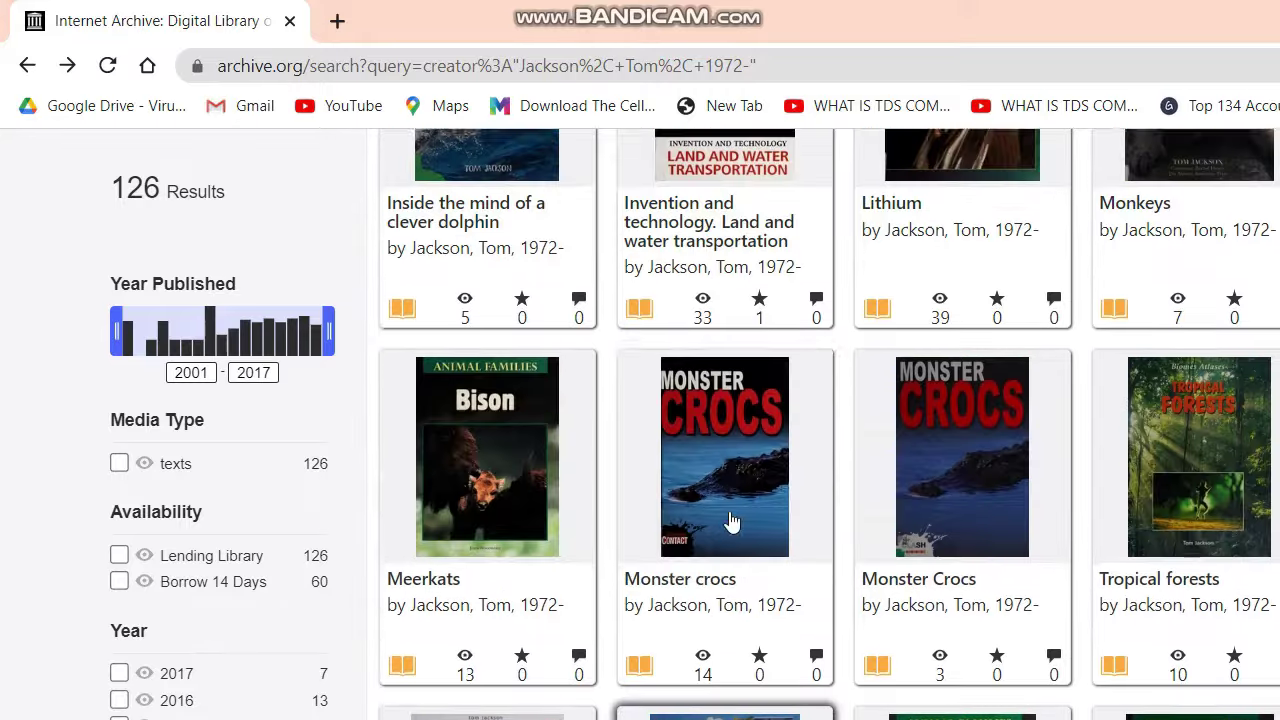
pyautogui.scroll(-13, 729, 521)
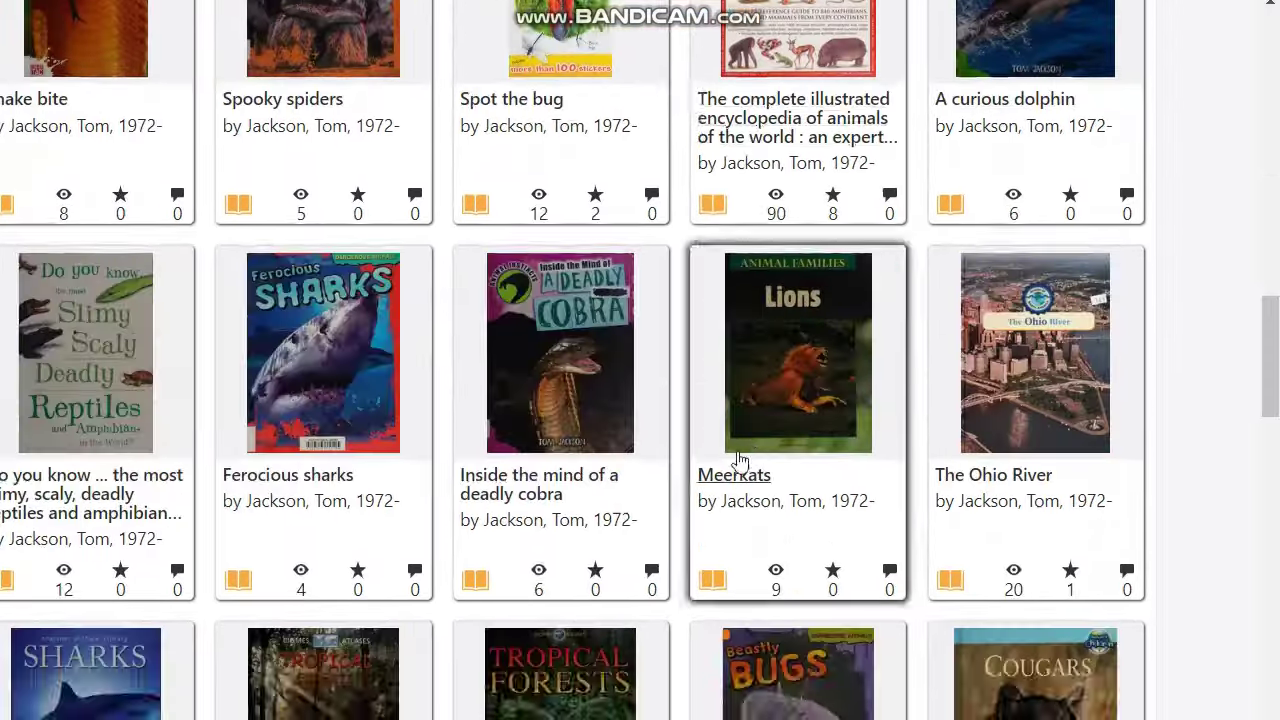
pyautogui.scroll(10, 738, 459)
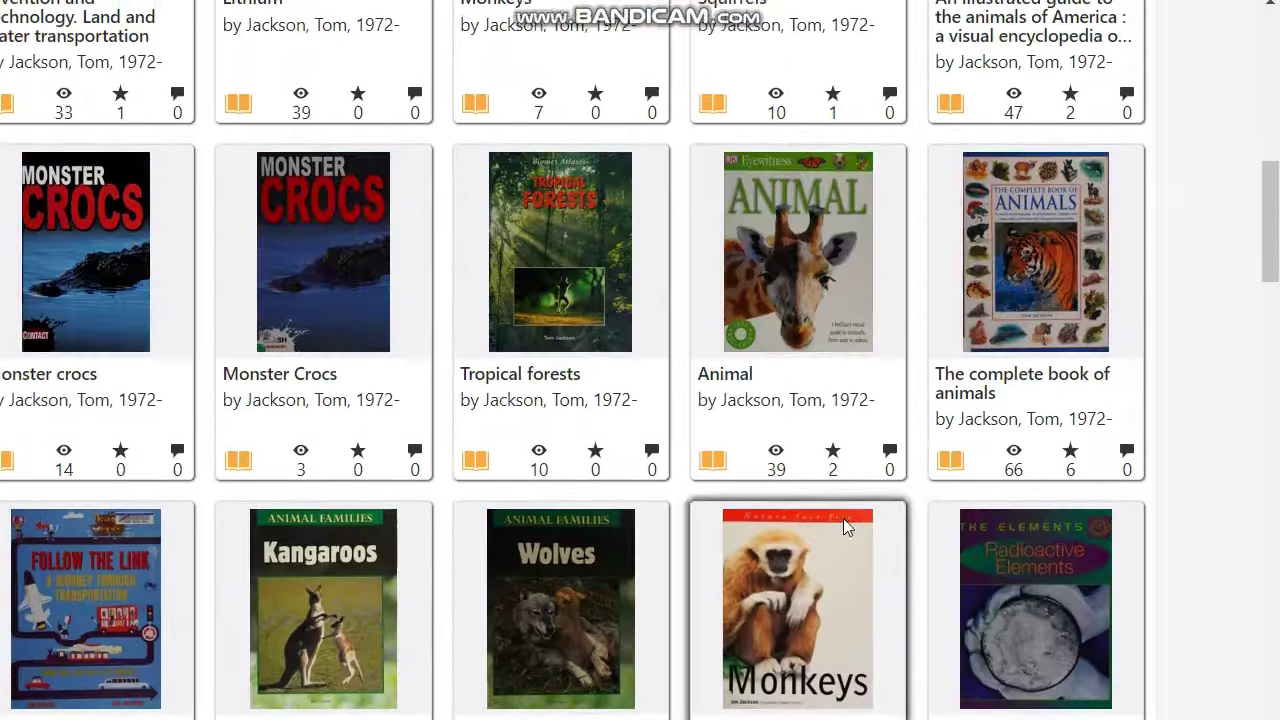
pyautogui.scroll(-6, 709, 420)
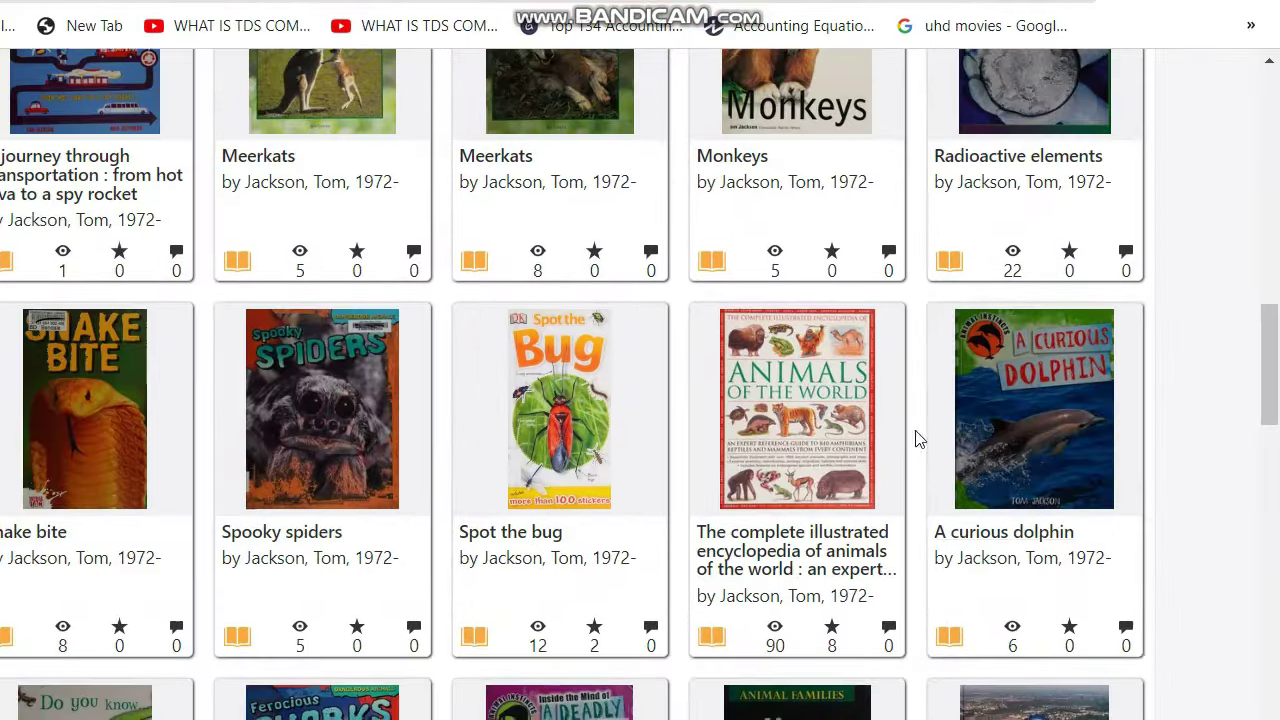
pyautogui.scroll(-4, 880, 460)
pyautogui.scroll(4, 837, 481)
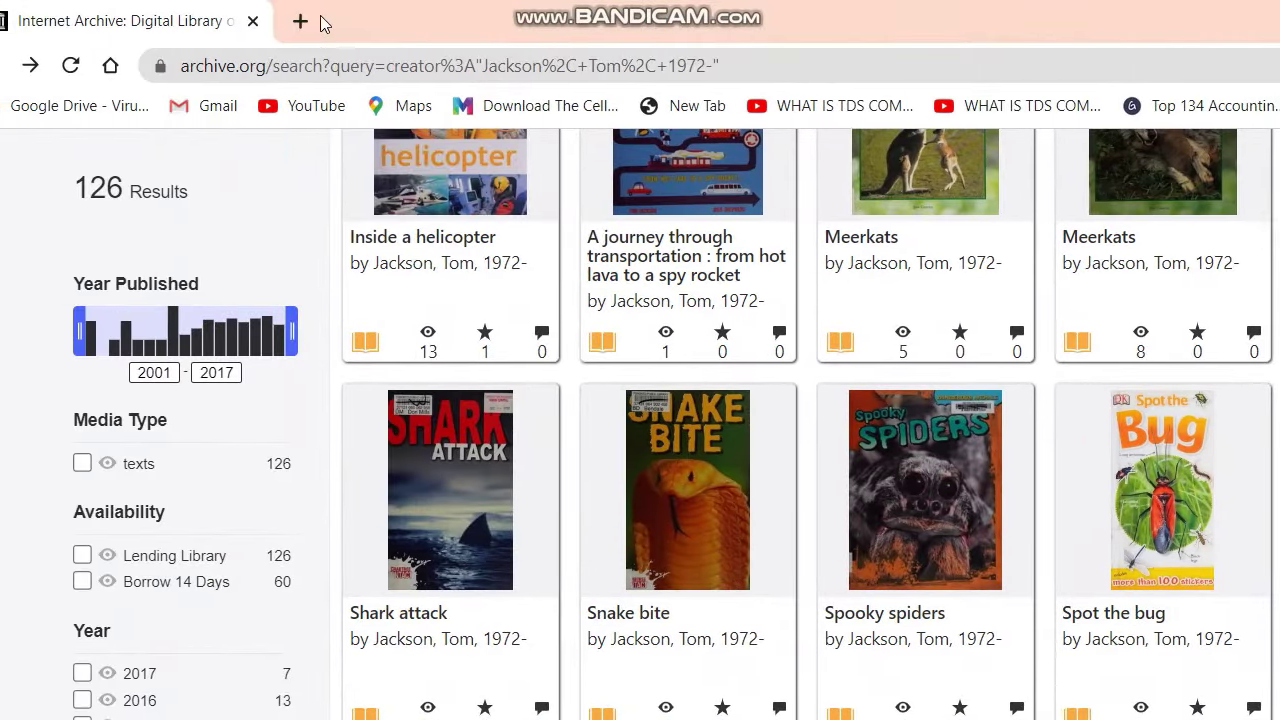
pyautogui.scroll(10, 1265, 480)
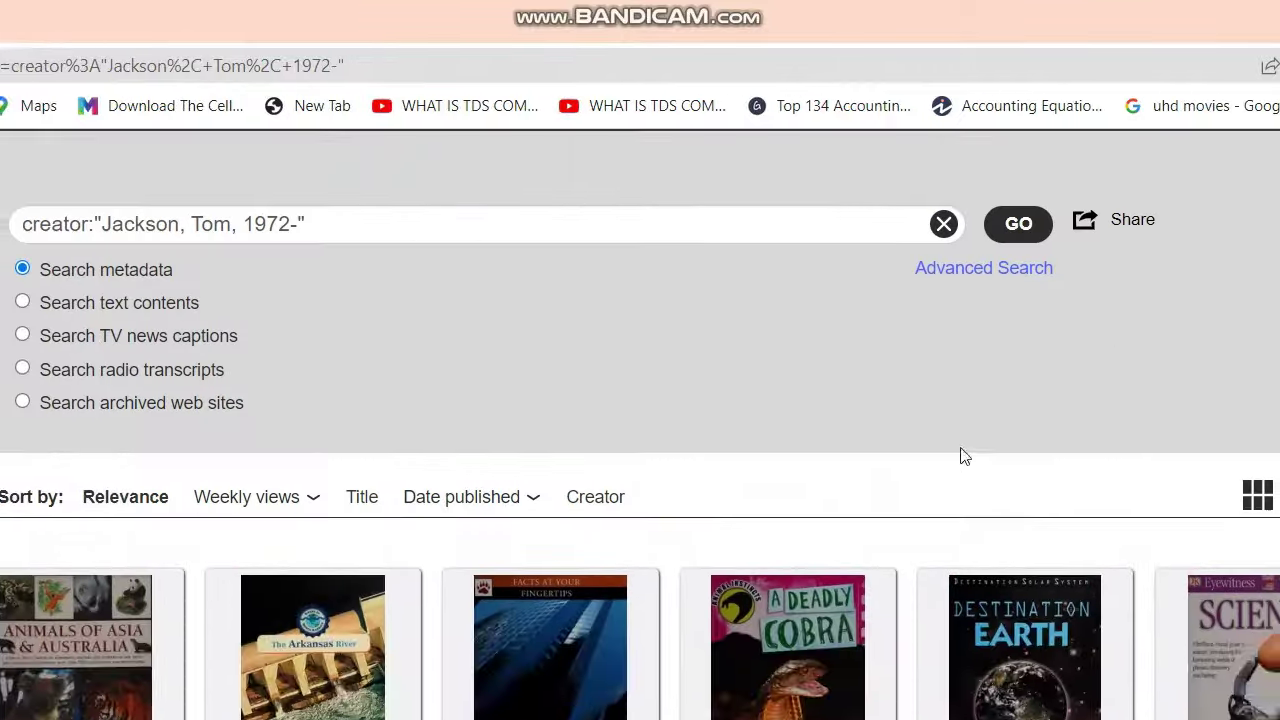
pyautogui.scroll(-8, 782, 536)
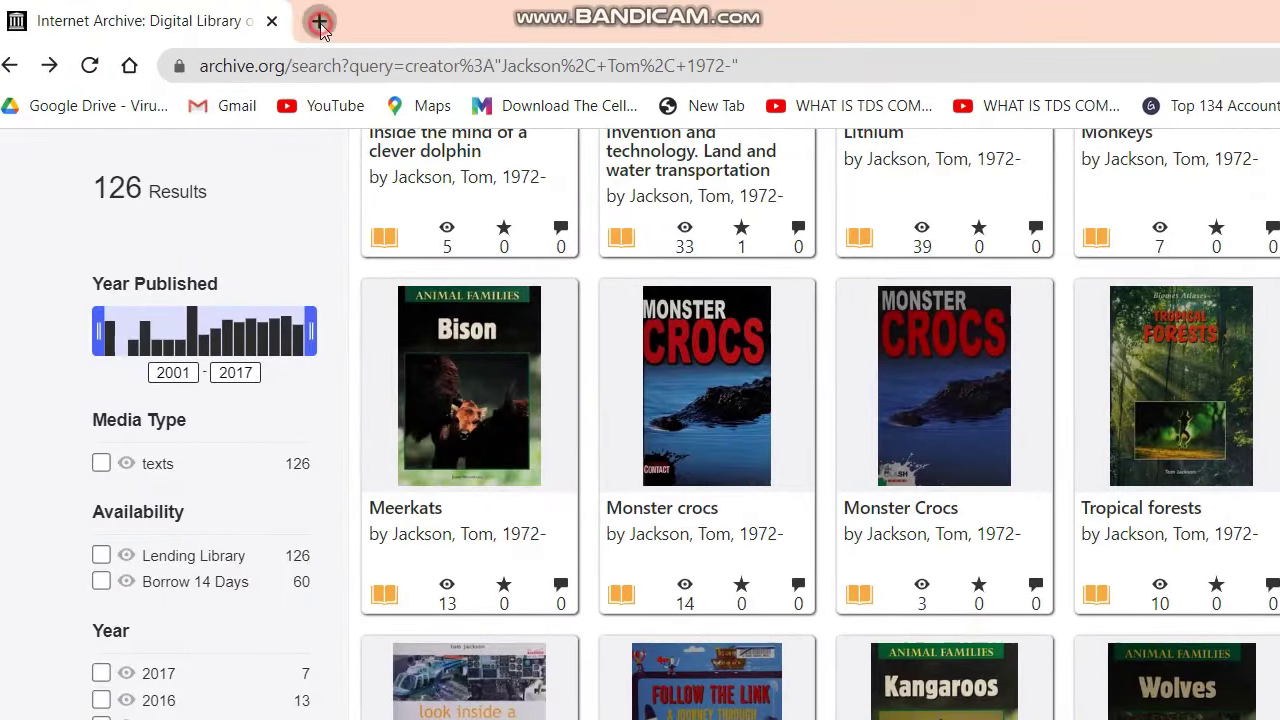
# - In a new tab, type the search 'internet archeive downloader extension for chrome'
pyautogui.click(320, 22)
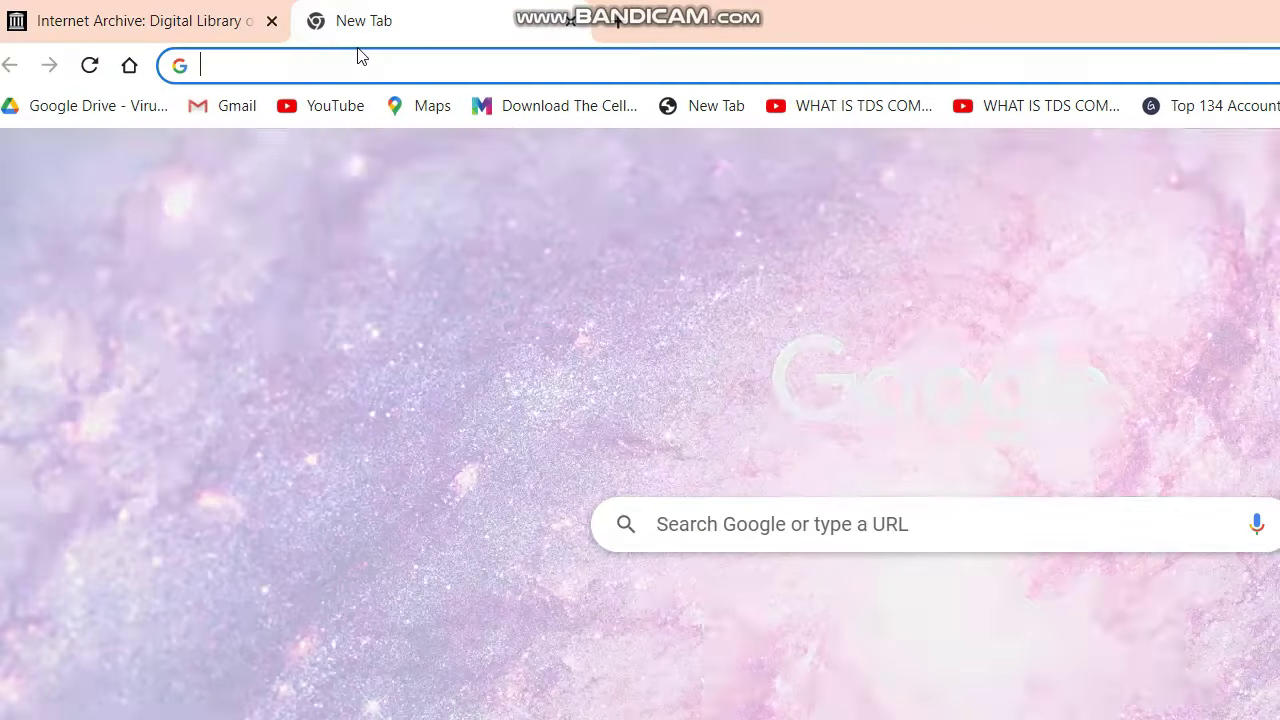
pyautogui.click(358, 53)
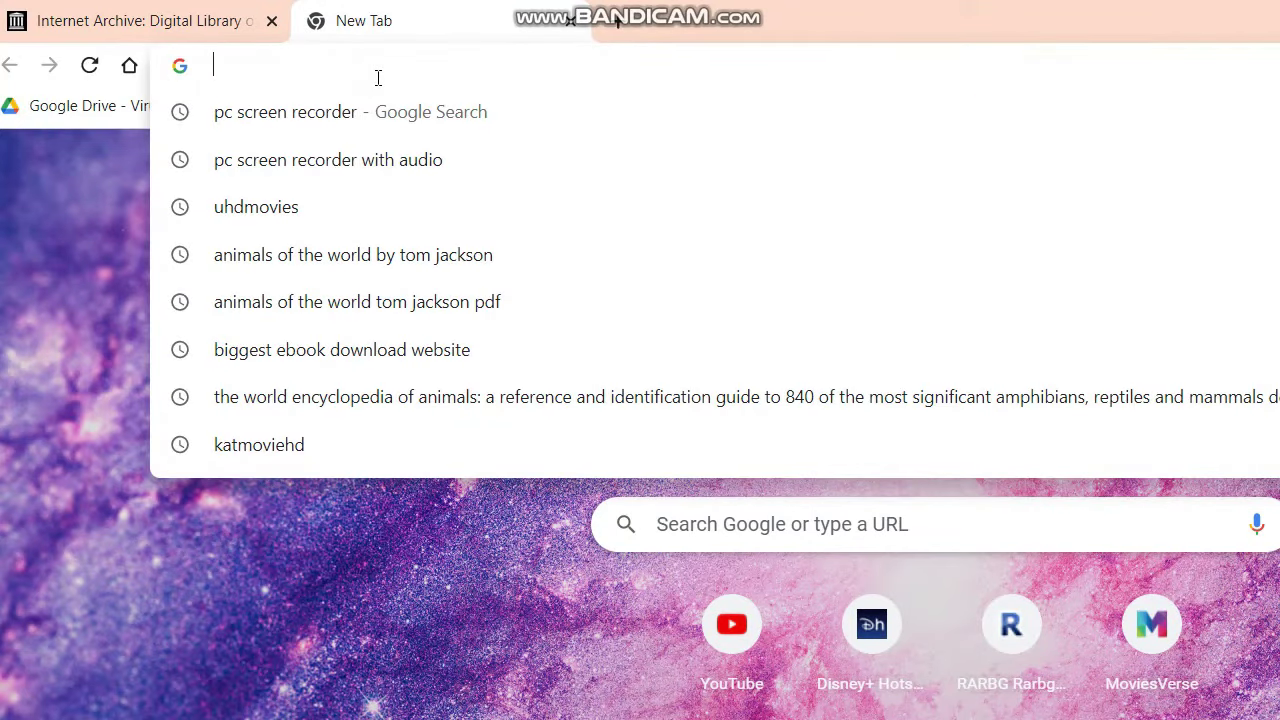
pyautogui.write('inte')
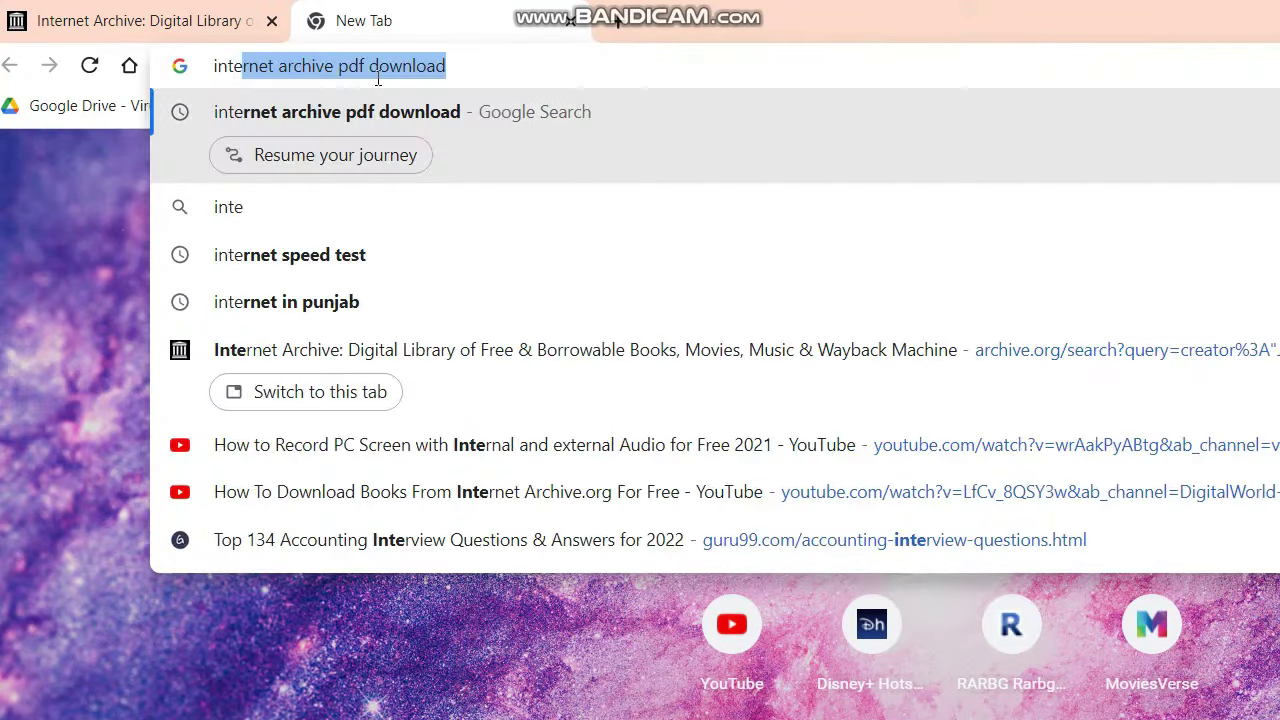
pyautogui.write('rb')
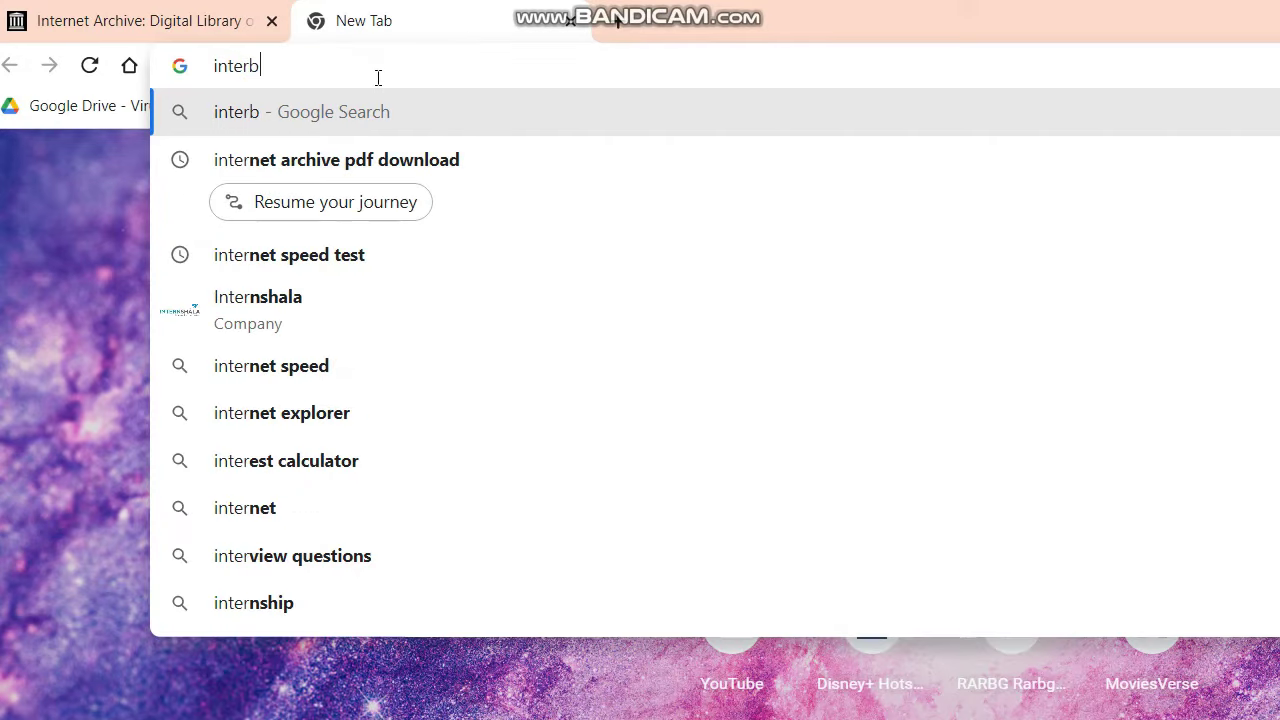
pyautogui.press('BackSpace')
pyautogui.write('net archeive')
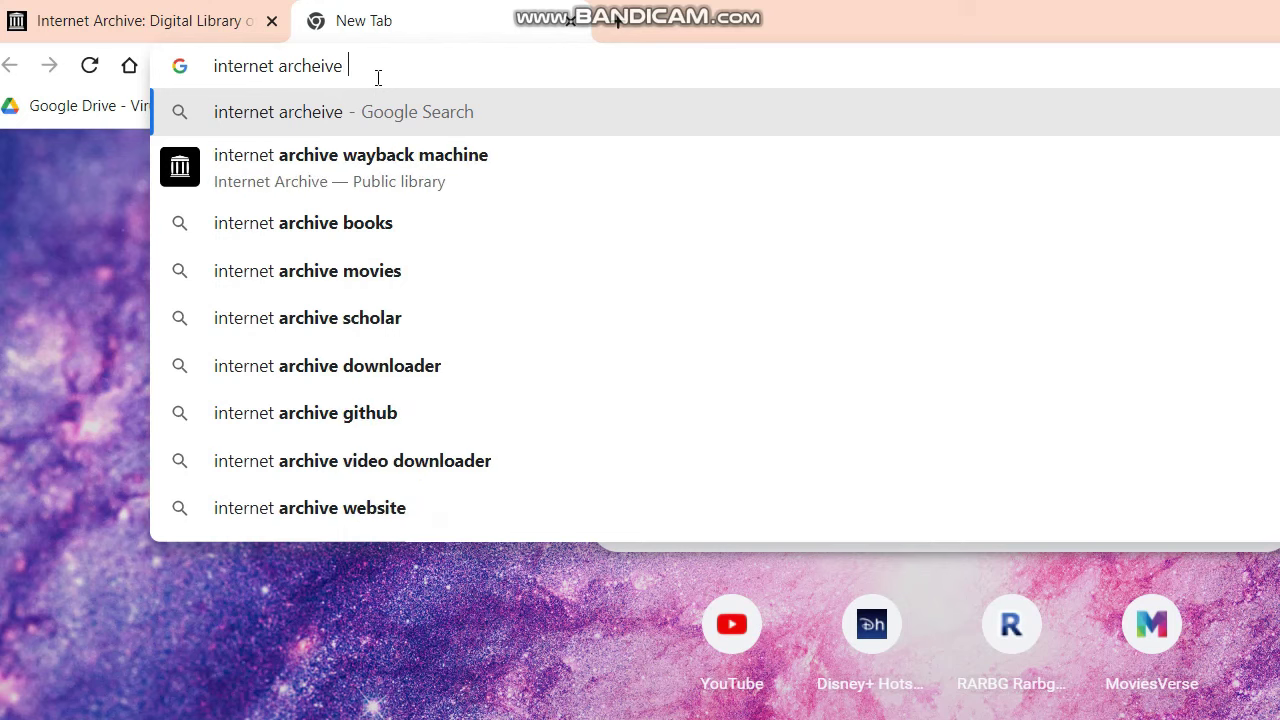
pyautogui.write(' downloade')
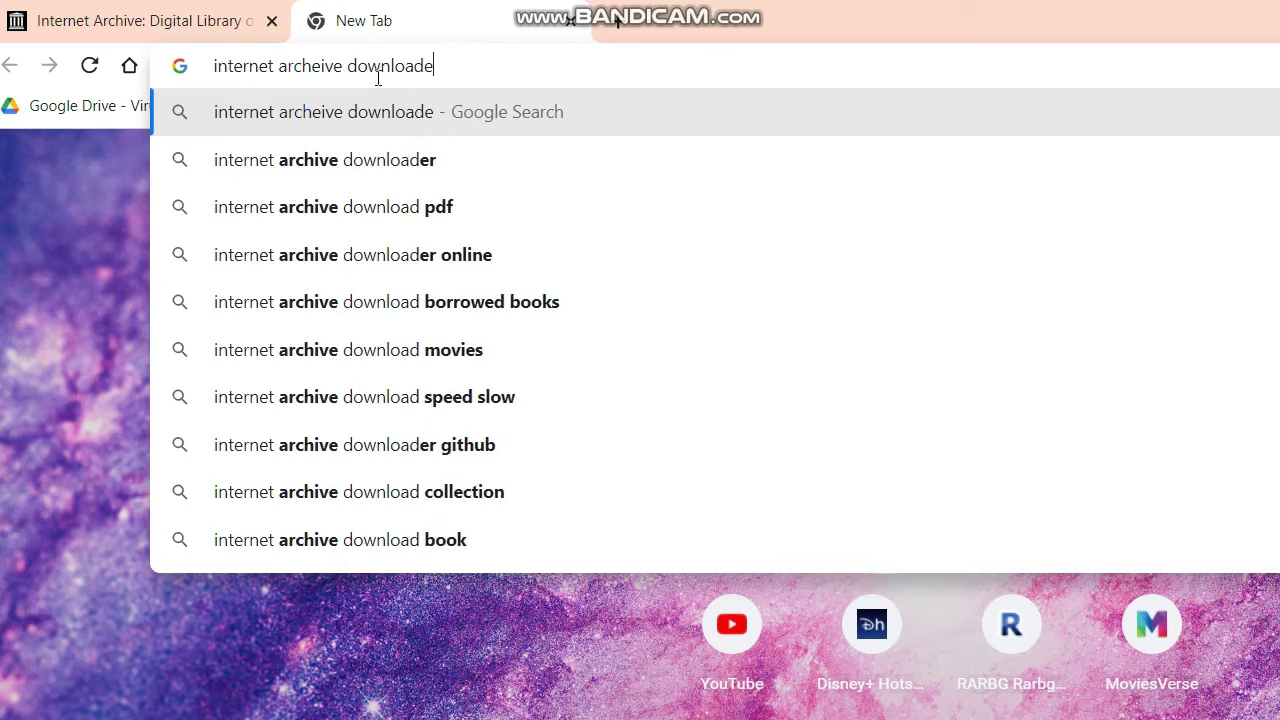
pyautogui.write('r')
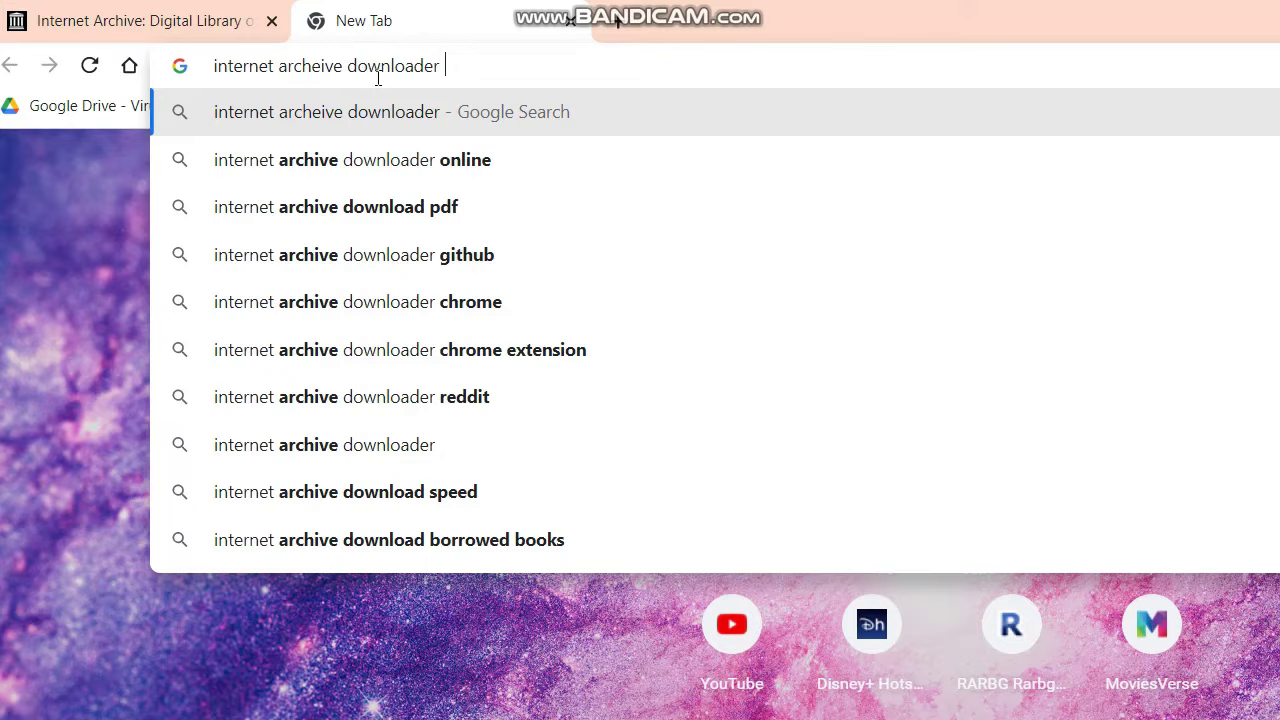
pyautogui.write(' ext')
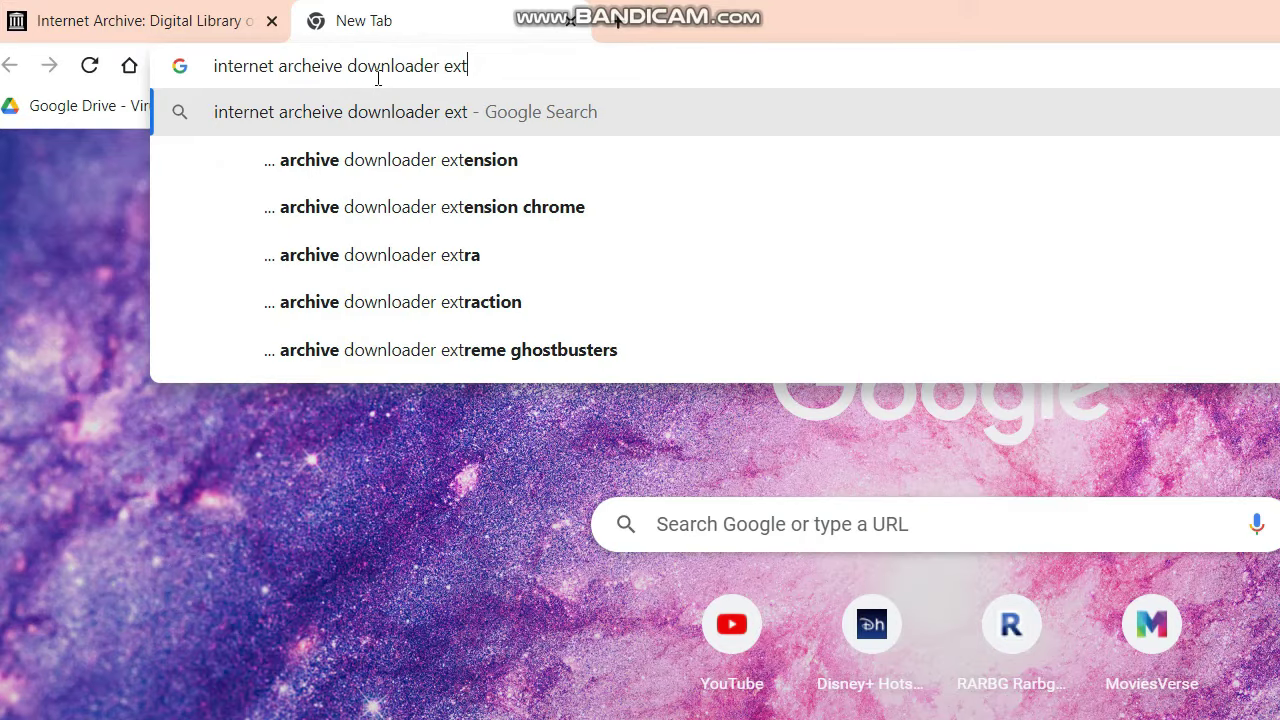
pyautogui.write('ension')
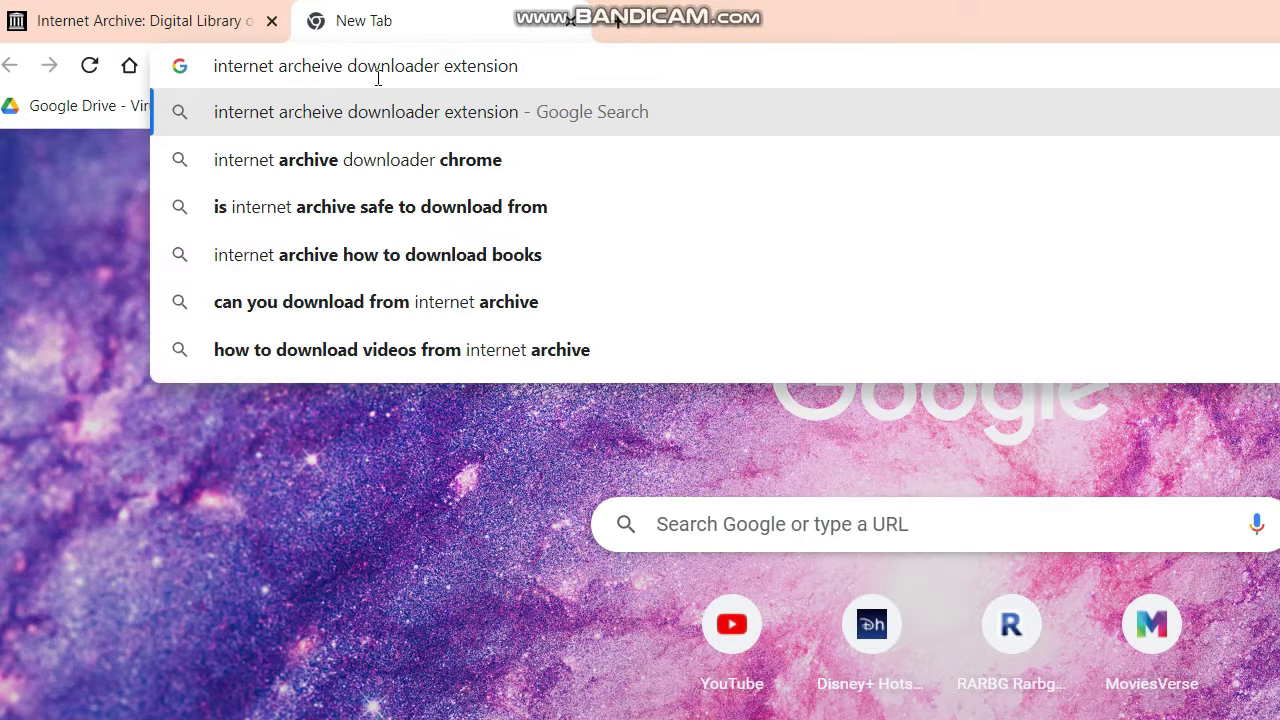
pyautogui.write(' fot')
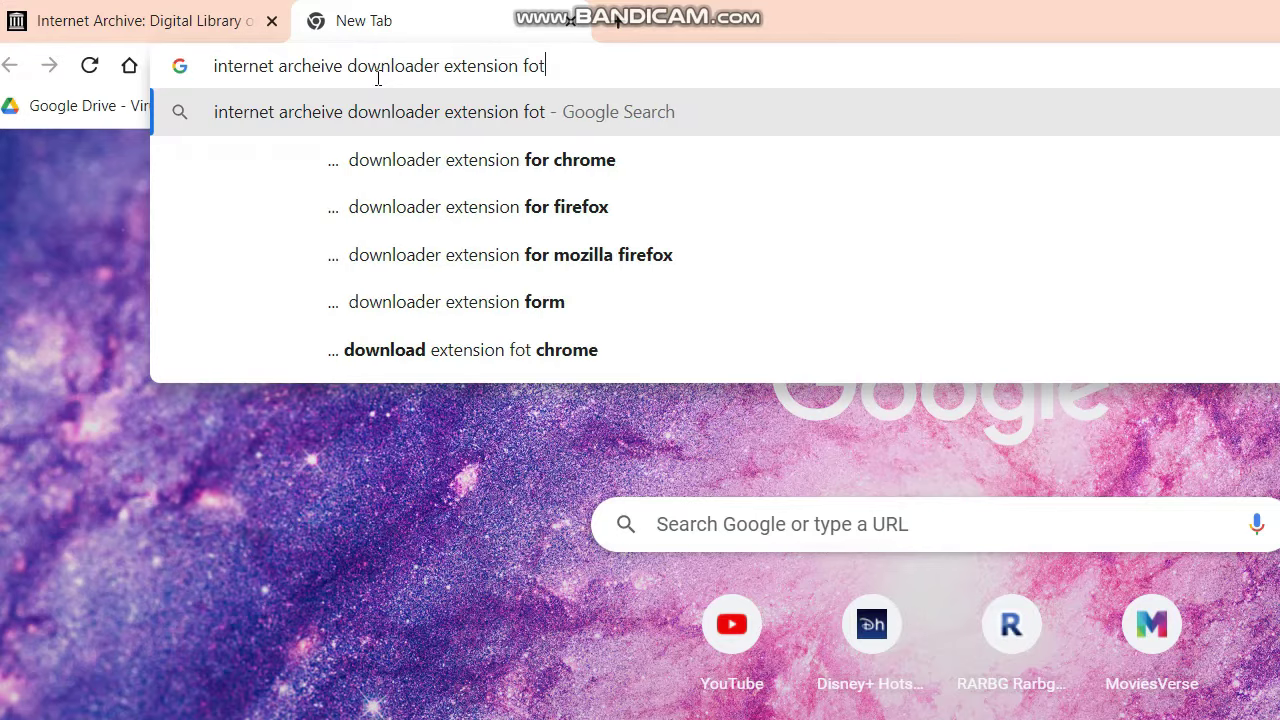
pyautogui.press('BackSpace')
pyautogui.write('r ')
pyautogui.write('chrome')
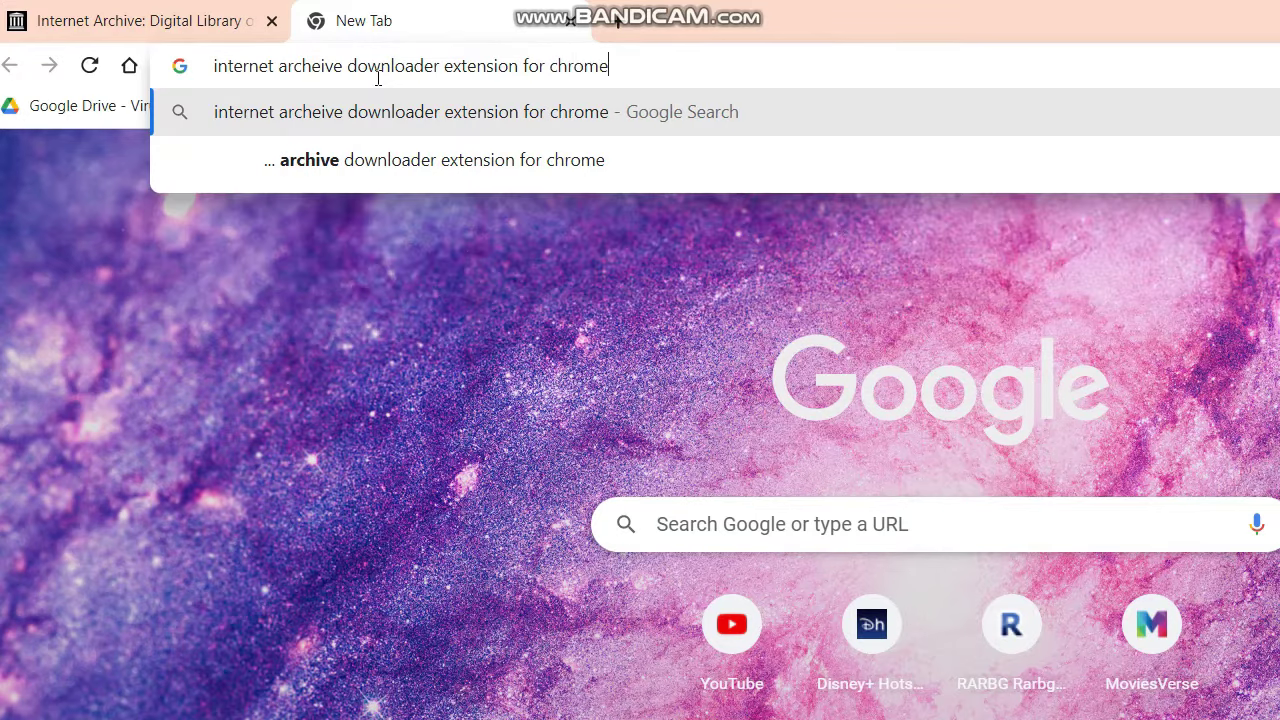
# - Run the search, add the Internet Archive Downloader extension from the Web Store, and open it
pyautogui.press('Return')
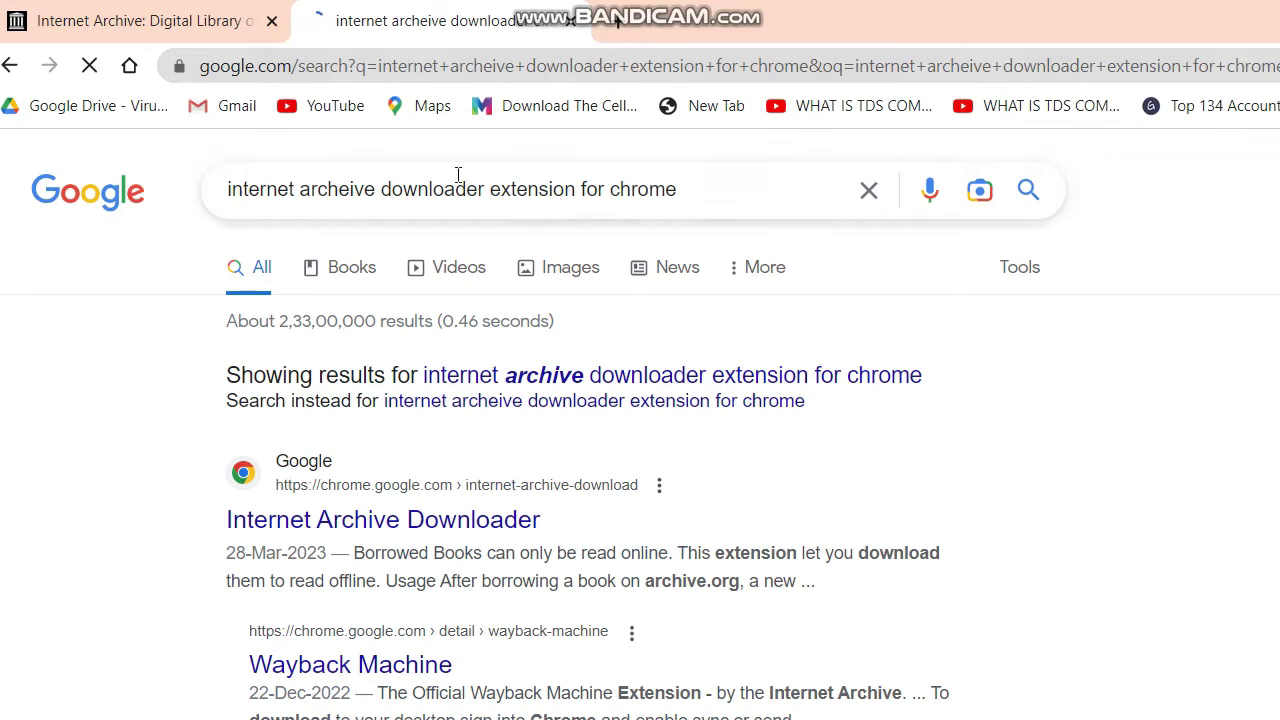
pyautogui.click(448, 530)
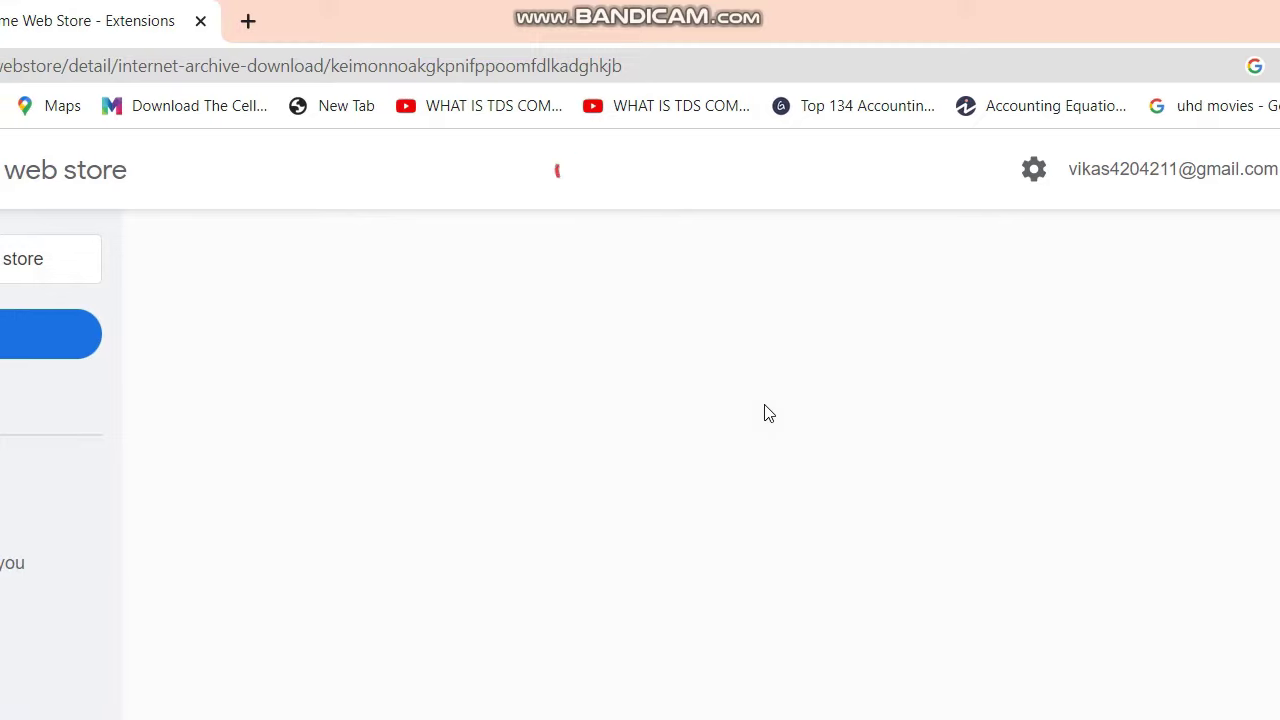
pyautogui.click(1033, 356)
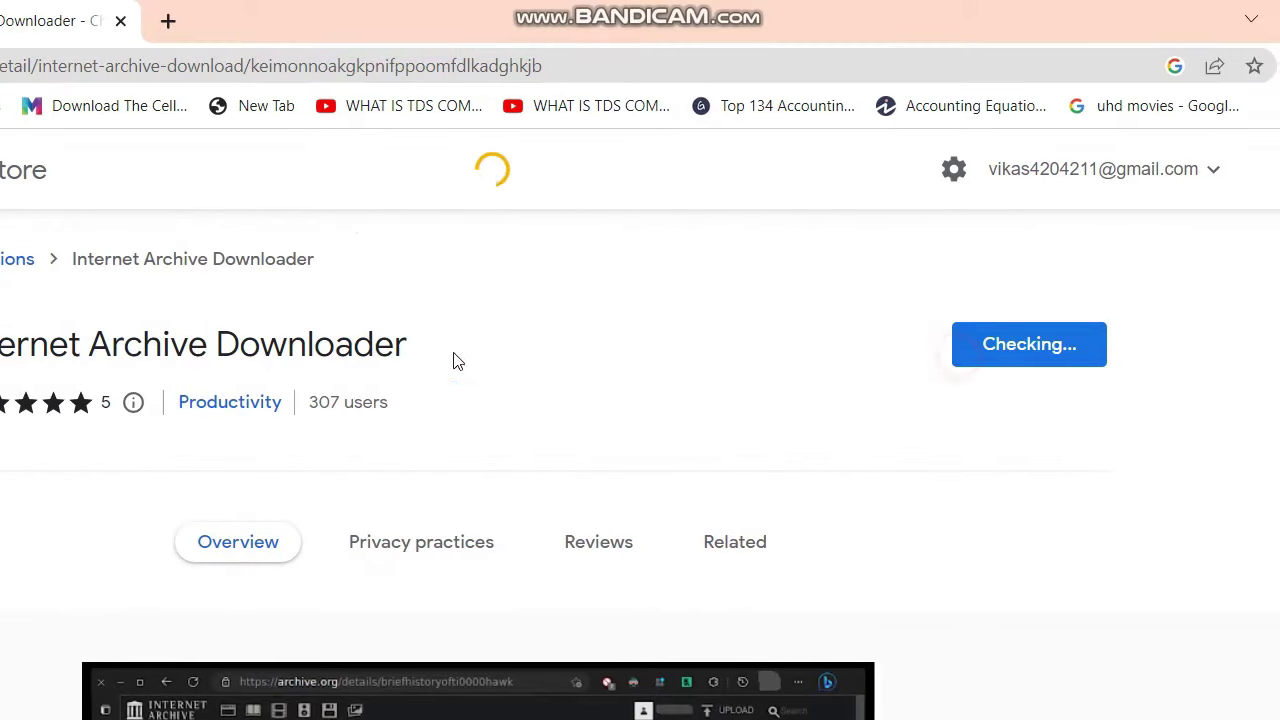
pyautogui.click(537, 273)
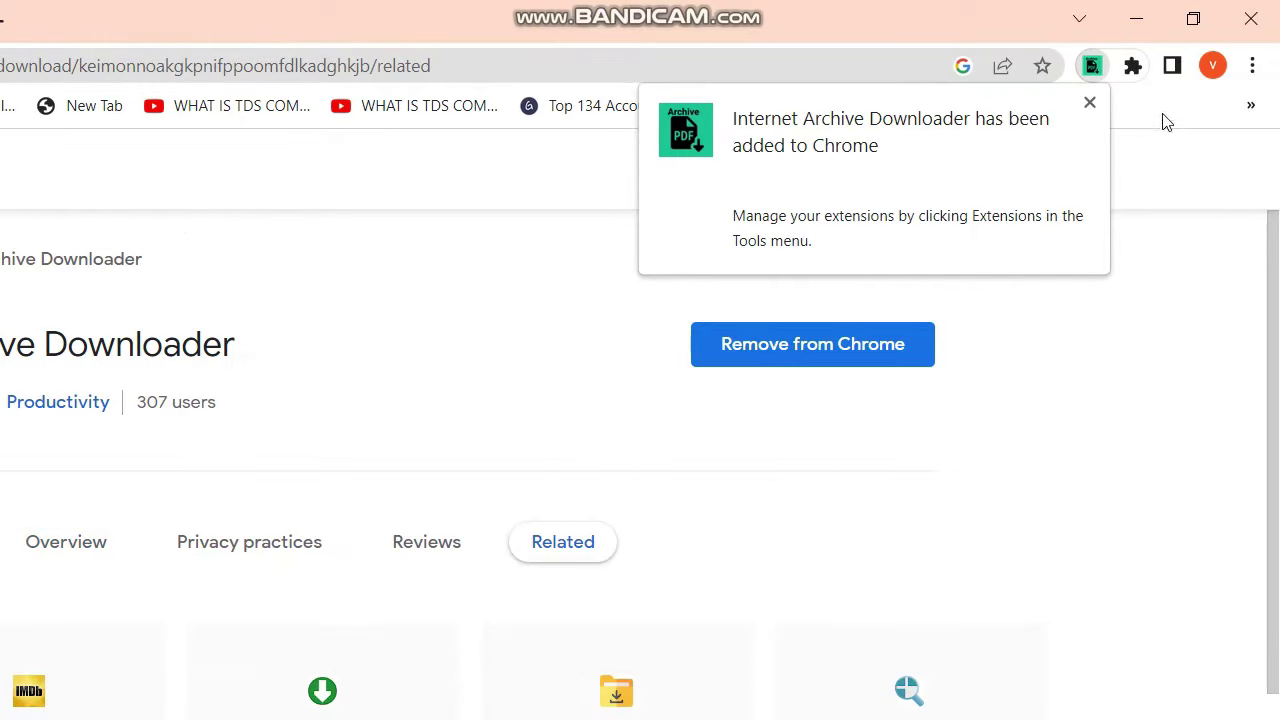
pyautogui.click(1092, 68)
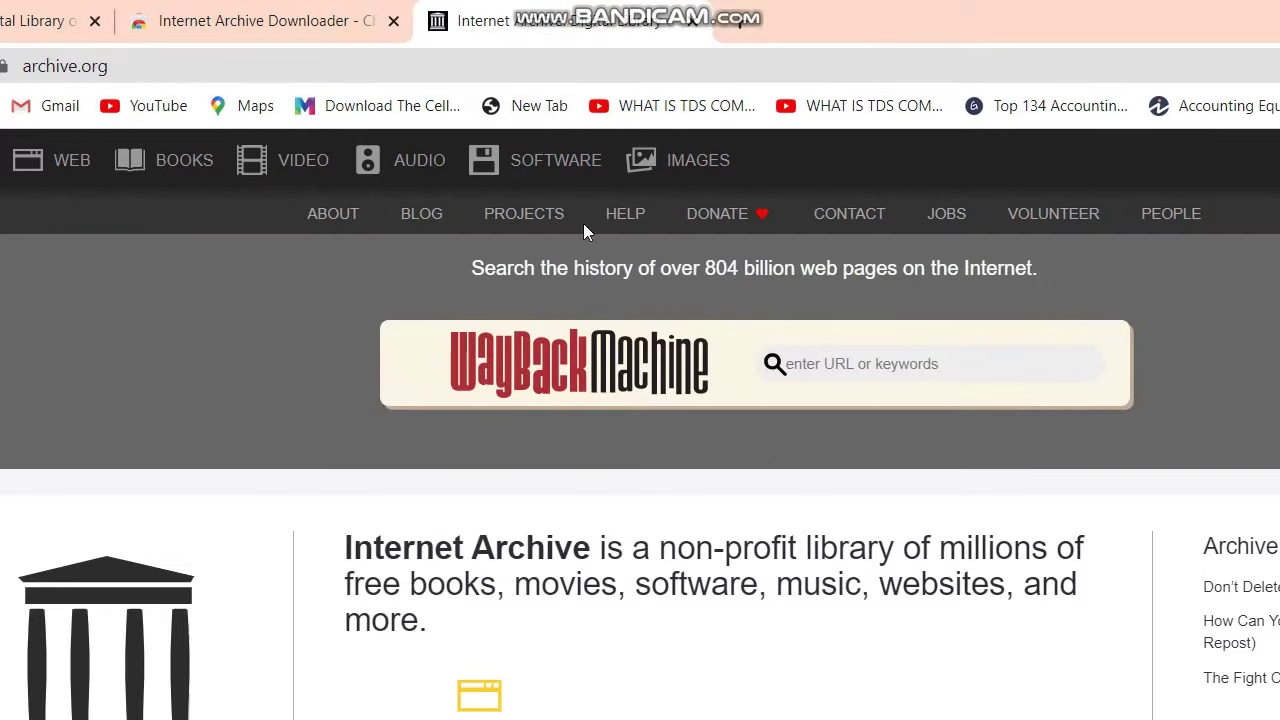
# - Close the Web Store tab and open the animals encyclopedia from the Tom Jackson results
pyautogui.click(370, 22)
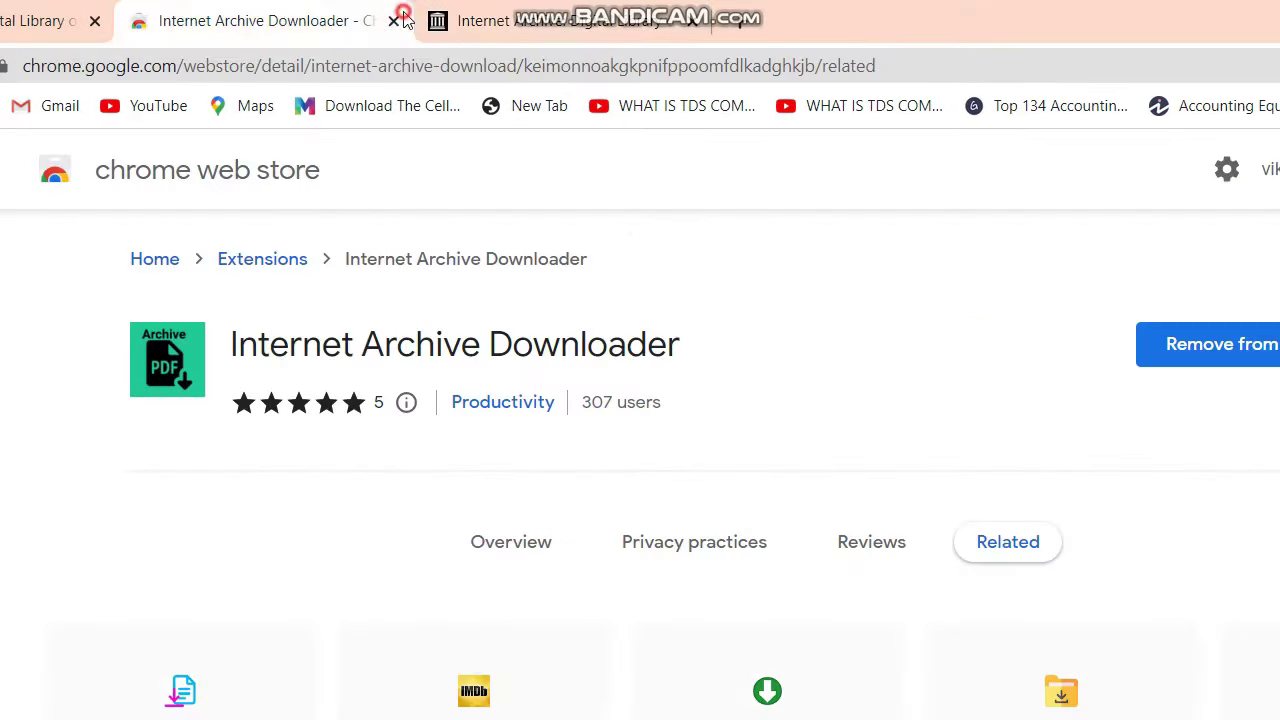
pyautogui.click(394, 20)
pyautogui.click(200, 14)
pyautogui.scroll(-10, 731, 434)
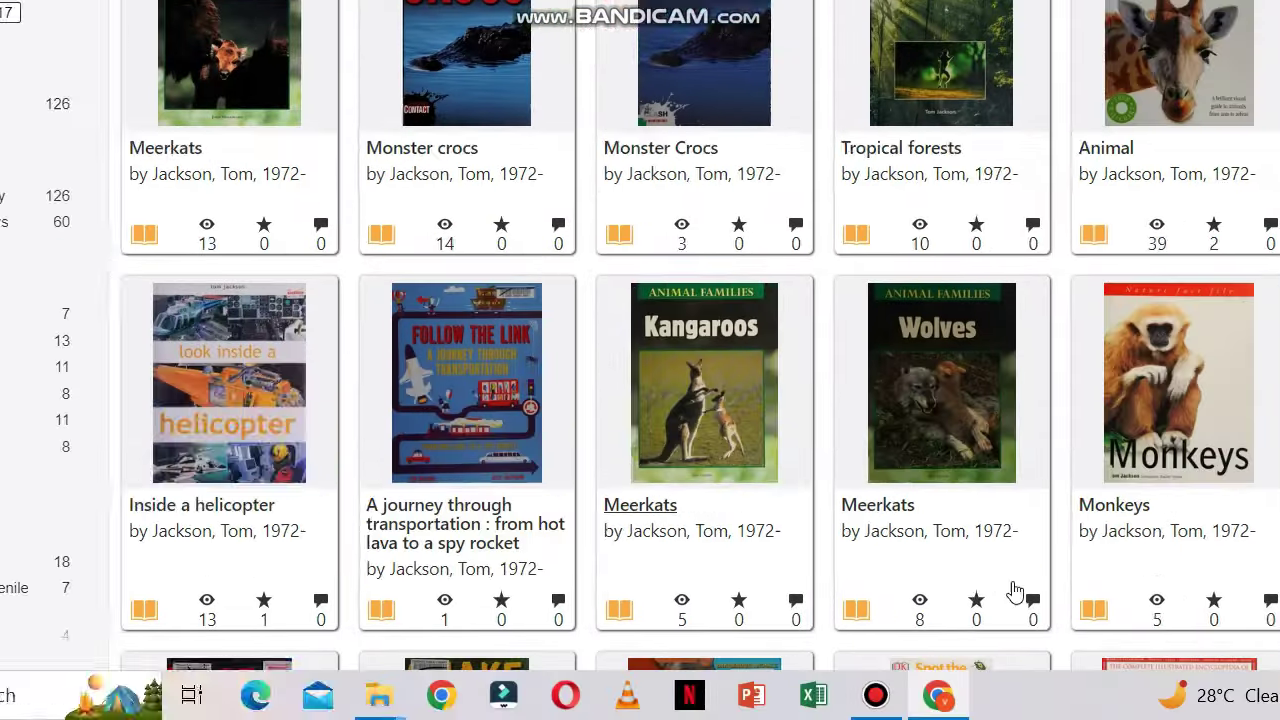
pyautogui.scroll(3, 806, 428)
pyautogui.scroll(-5, 908, 186)
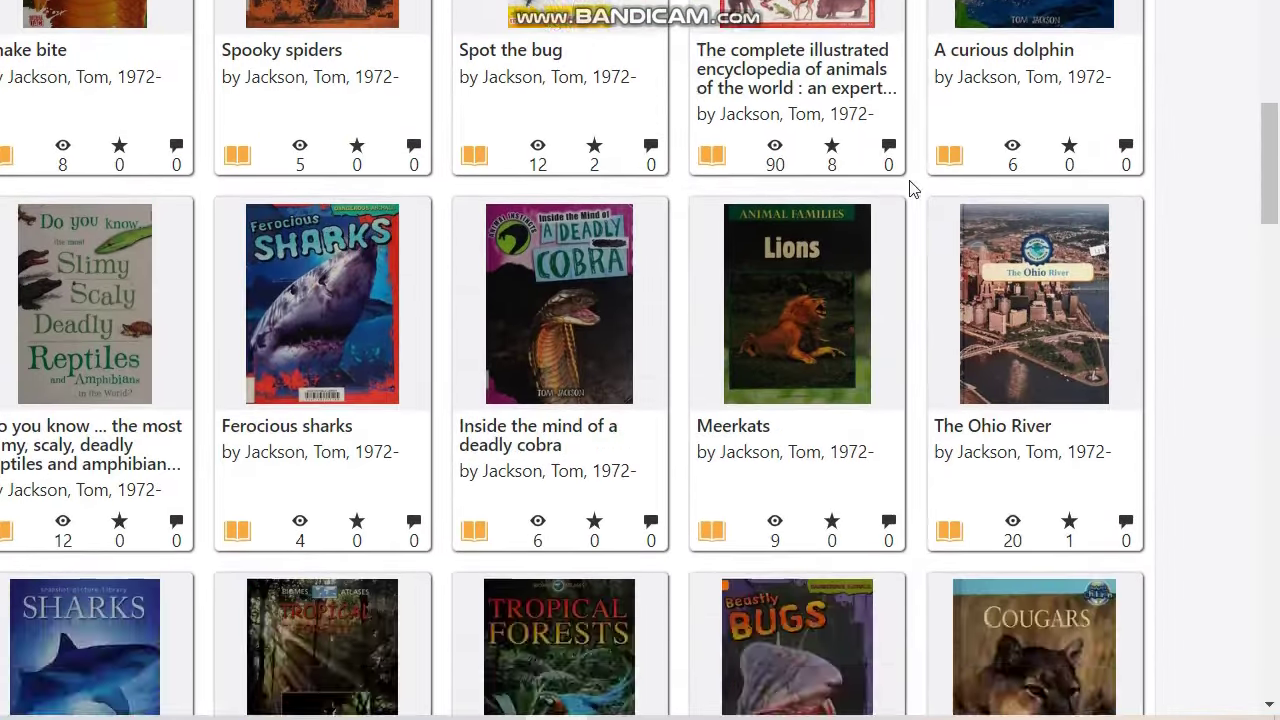
pyautogui.scroll(2, 740, 205)
pyautogui.click(740, 205)
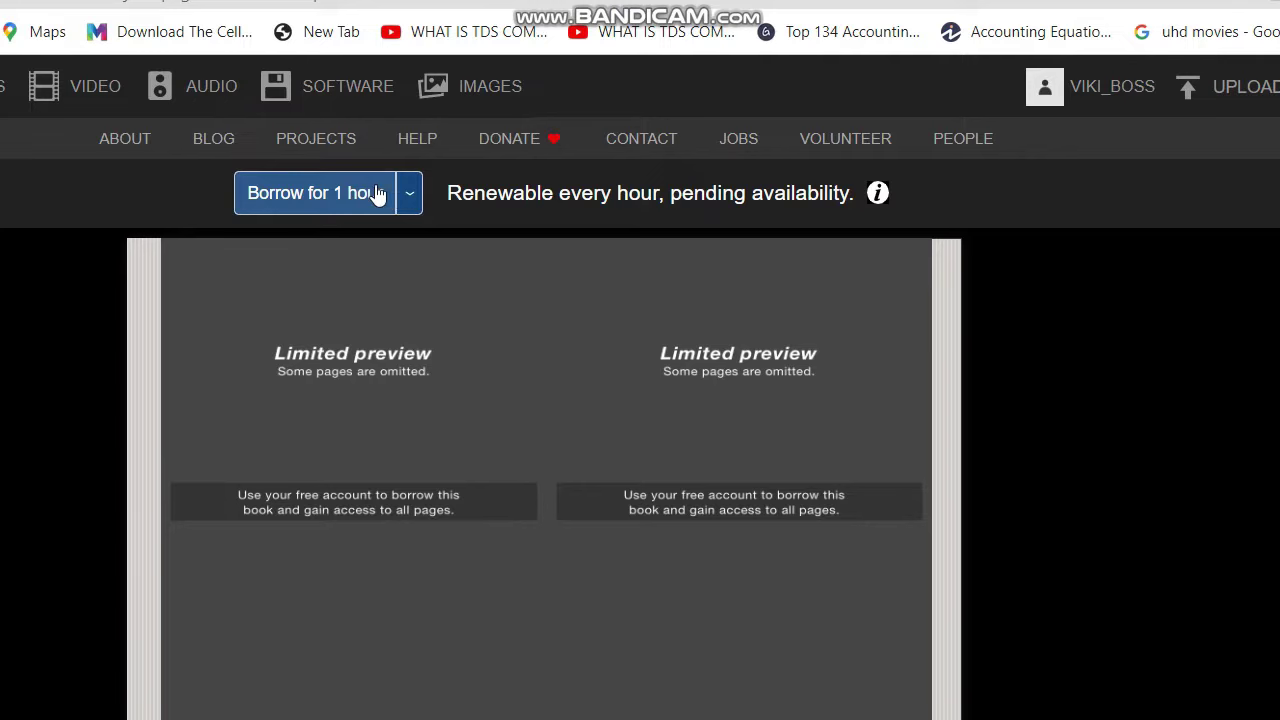
# - Borrow the animals encyclopedia for 1 hour
pyautogui.click(378, 195)
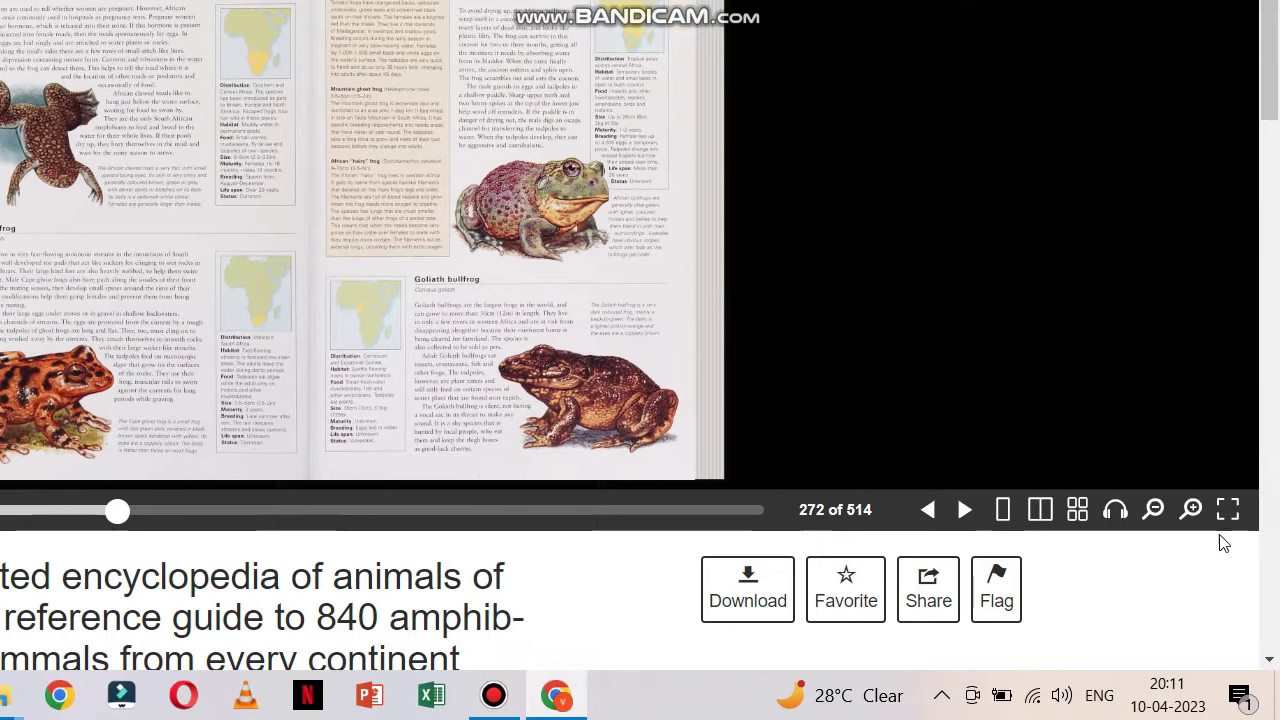
pyautogui.click(1192, 511)
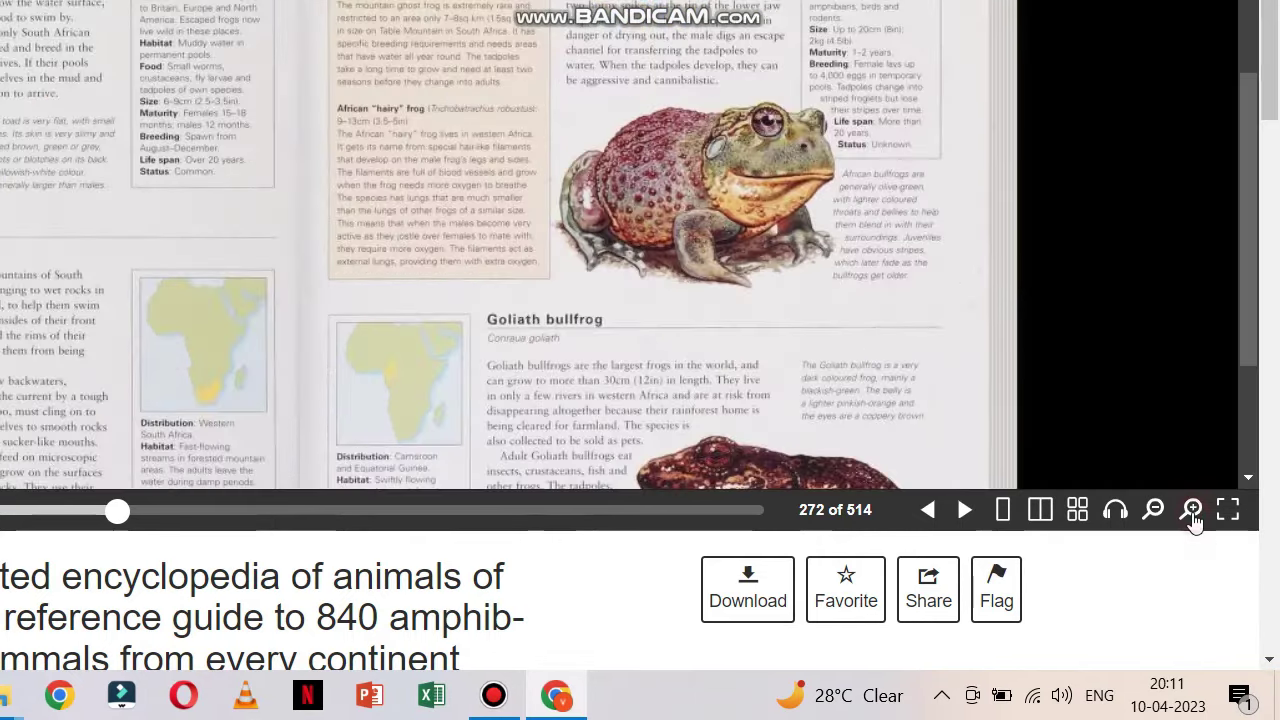
pyautogui.click(1192, 511)
pyautogui.click(1192, 511)
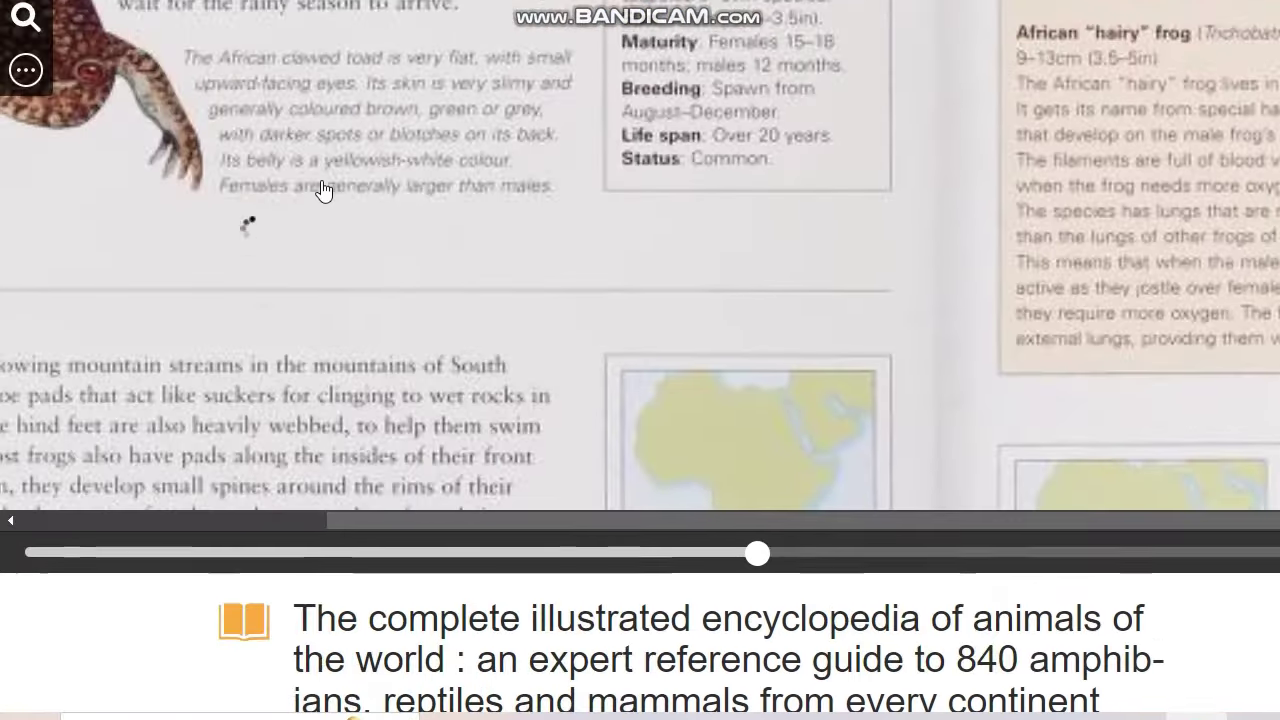
pyautogui.scroll(5, 271, 191)
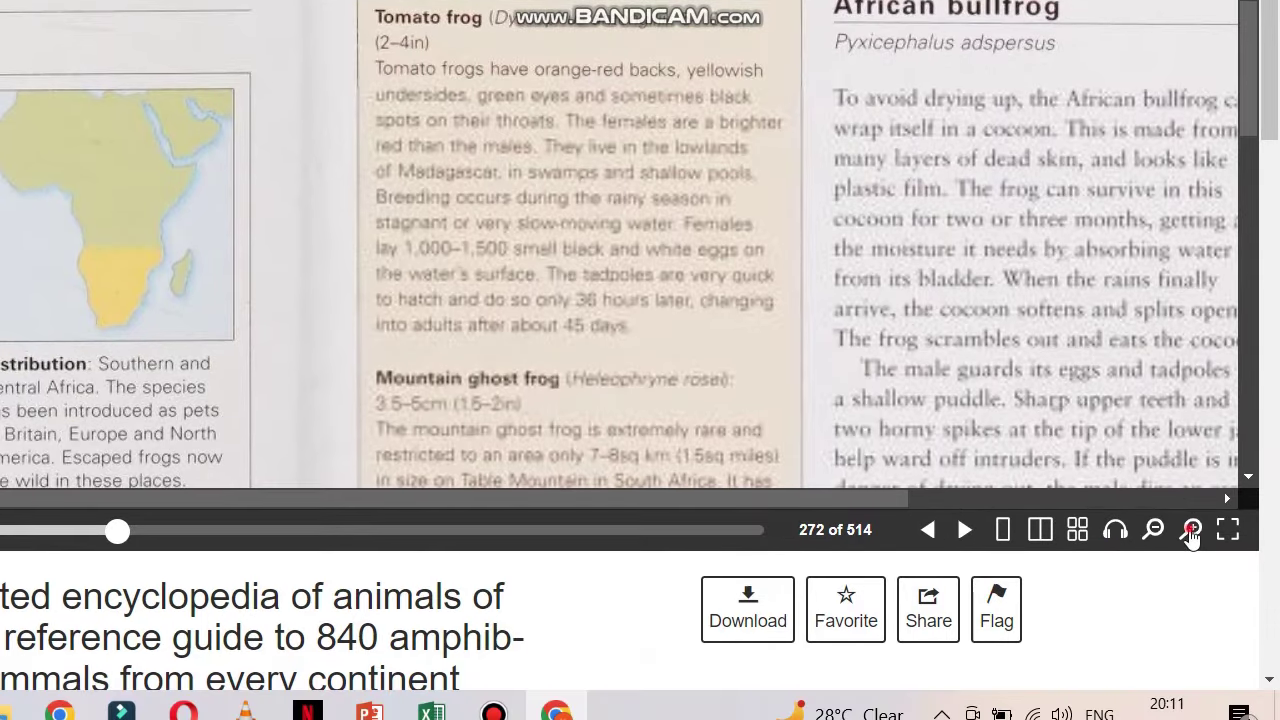
pyautogui.click(1190, 568)
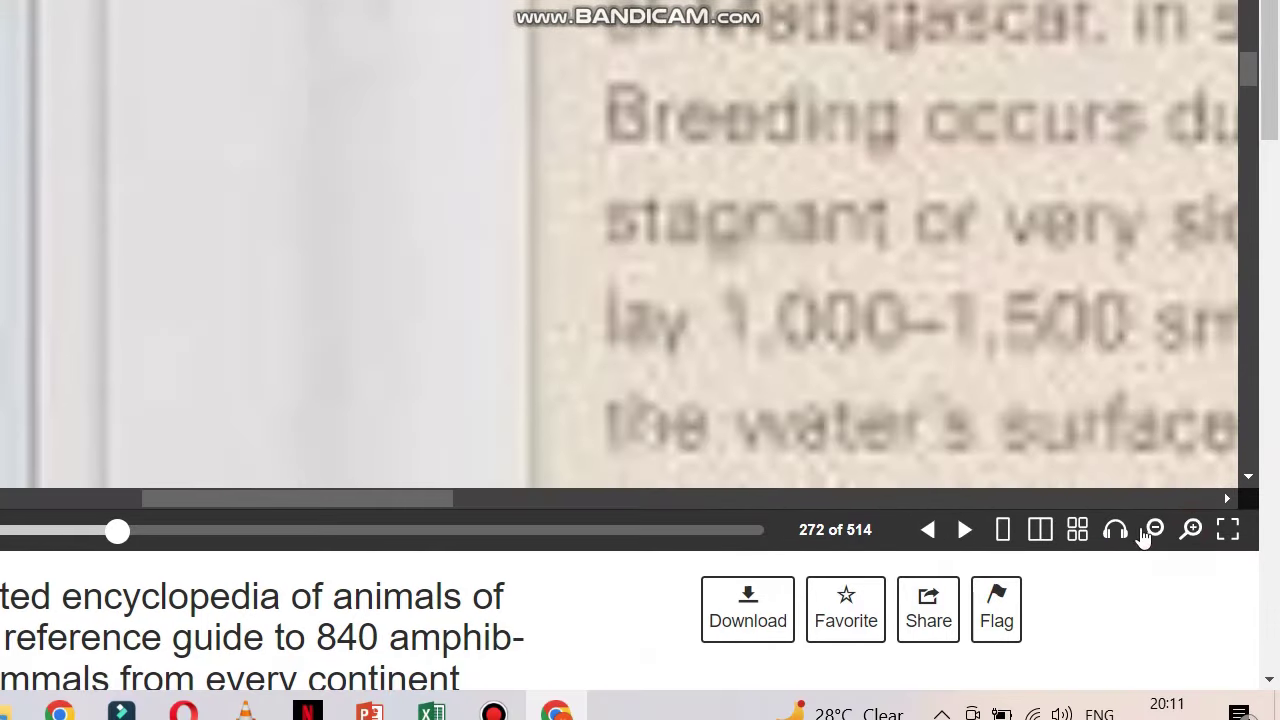
pyautogui.click(1152, 531)
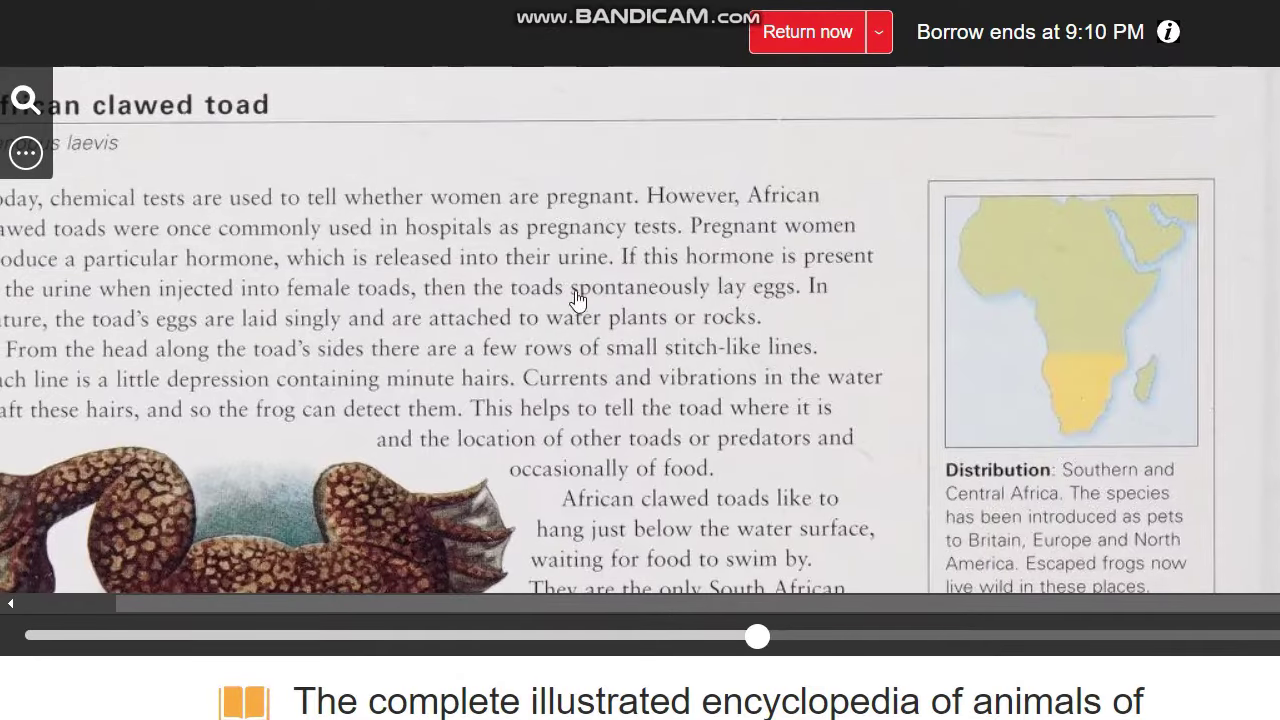
pyautogui.scroll(-7, 816, 318)
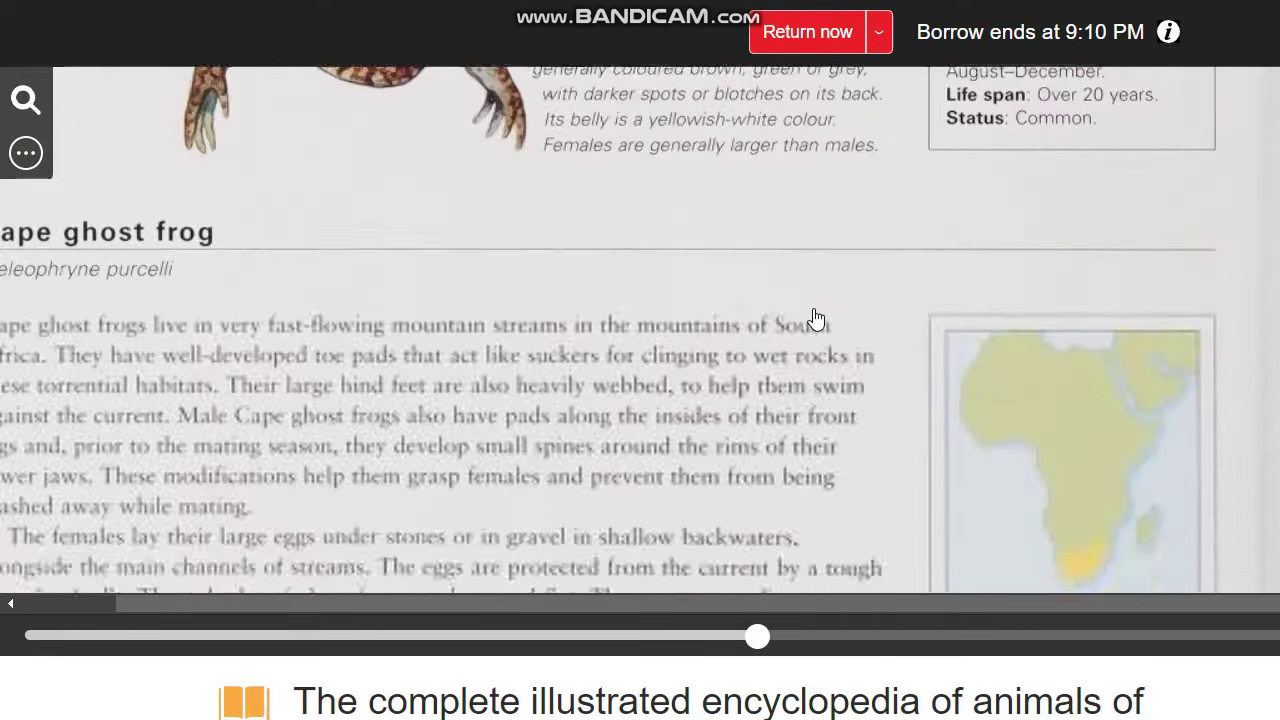
pyautogui.scroll(3, 816, 318)
pyautogui.scroll(-1, 816, 318)
pyautogui.scroll(-3, 816, 318)
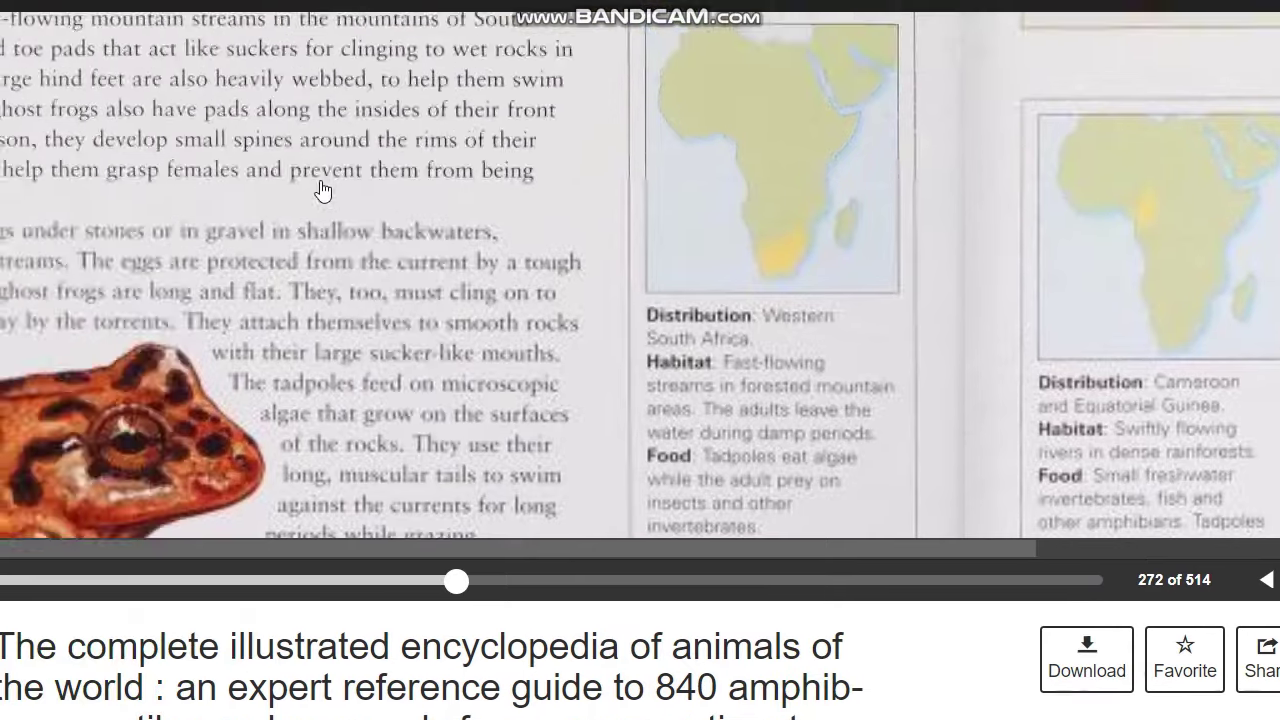
# - Download the borrowed book as a PDF named coma0000jack into Downloads
pyautogui.scroll(4, 170, 150)
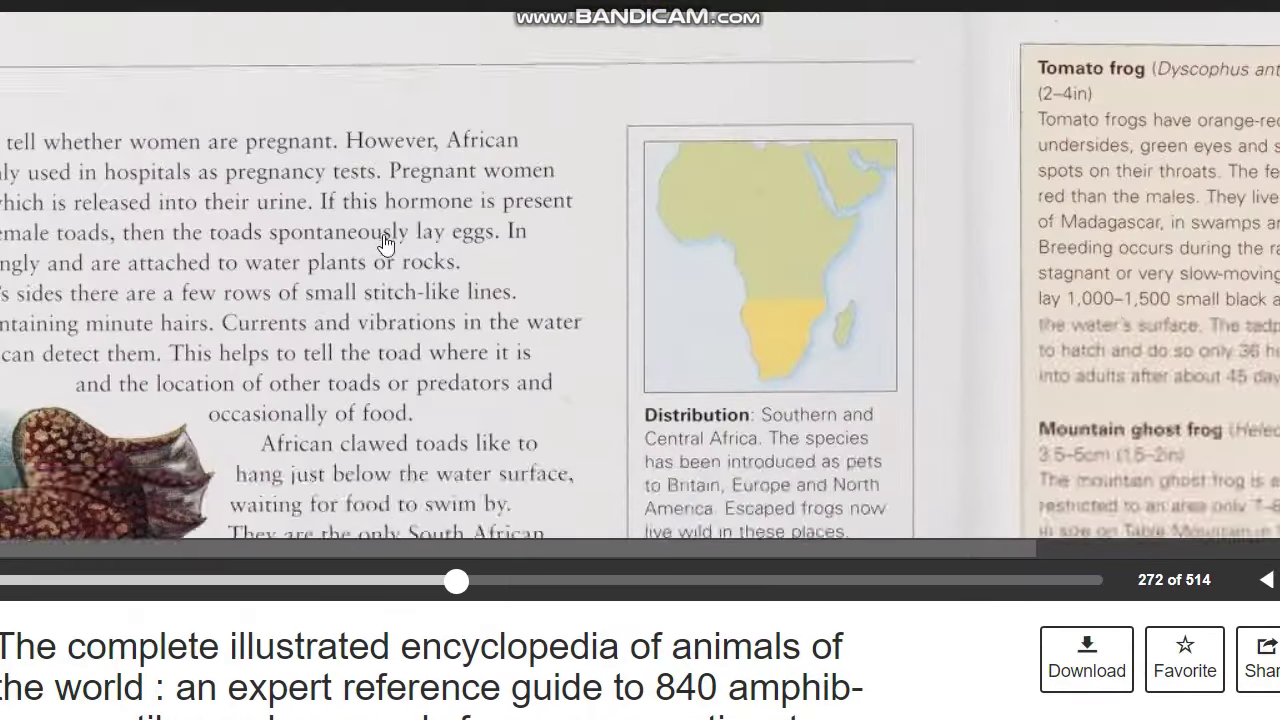
pyautogui.scroll(-5, 238, 227)
pyautogui.scroll(4, 490, 308)
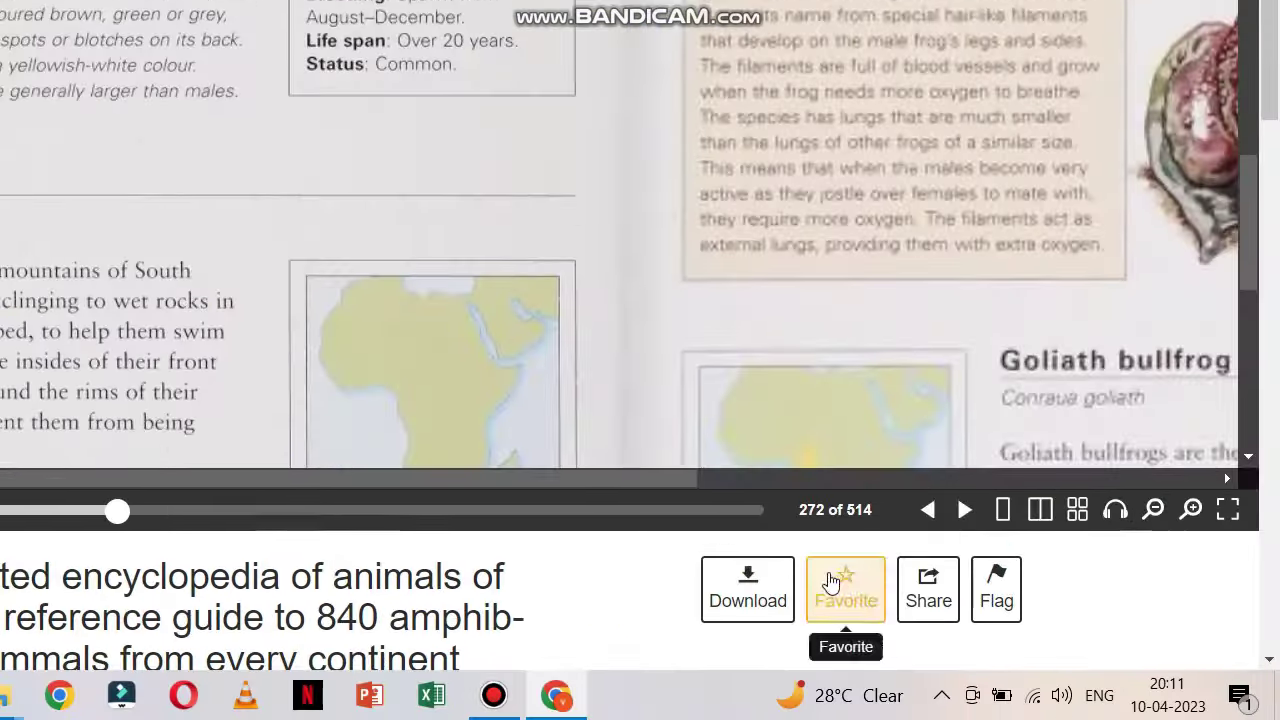
pyautogui.click(1087, 660)
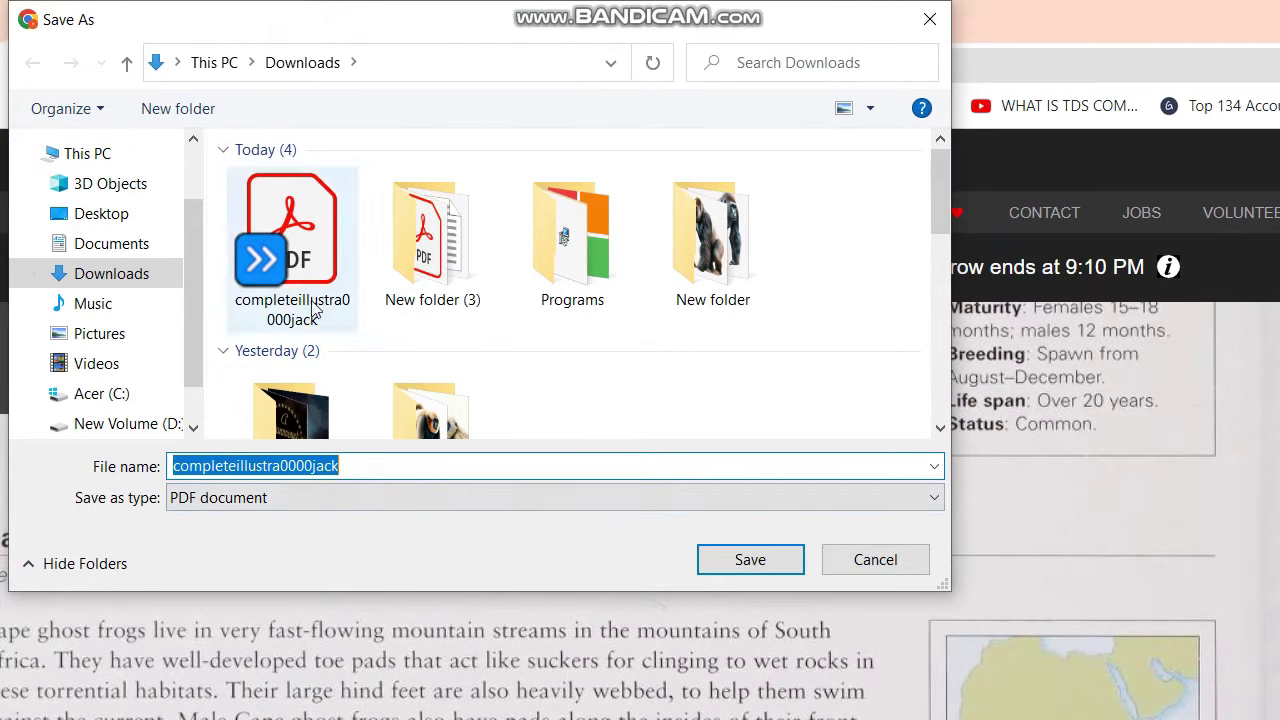
pyautogui.click(370, 474)
pyautogui.moveTo(273, 468); pyautogui.dragTo(240, 474)
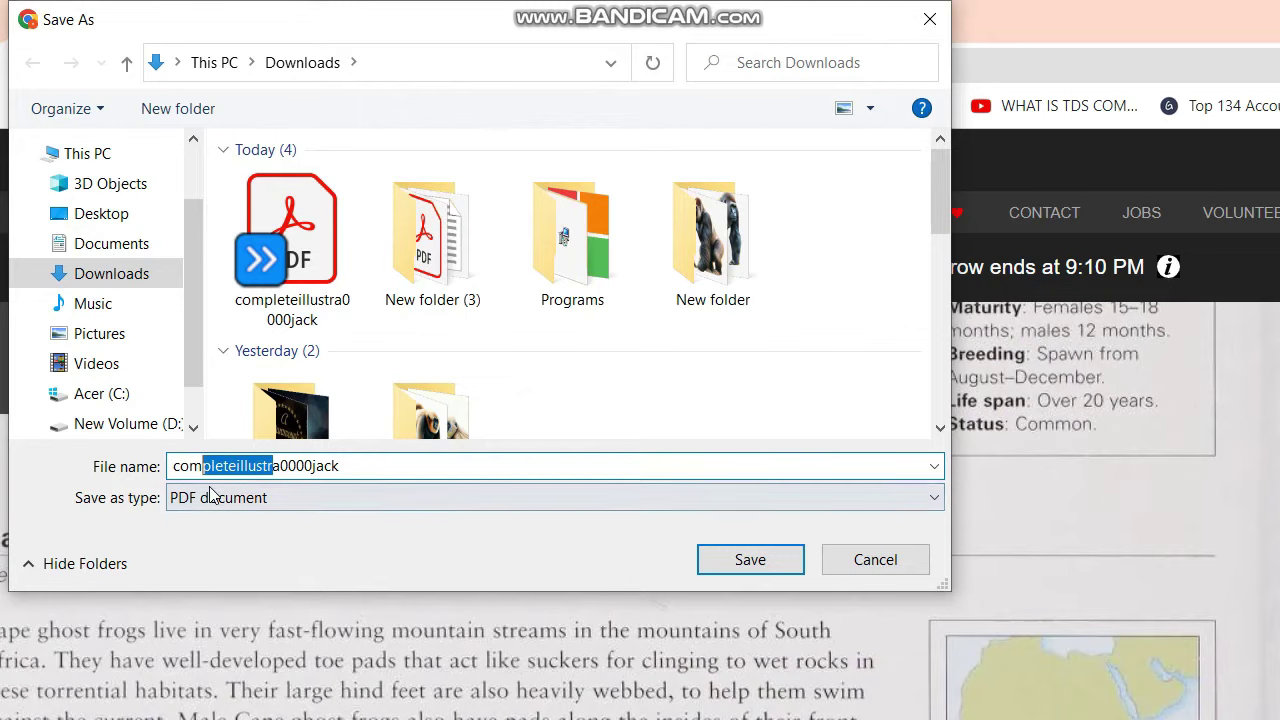
pyautogui.press('BackSpace')
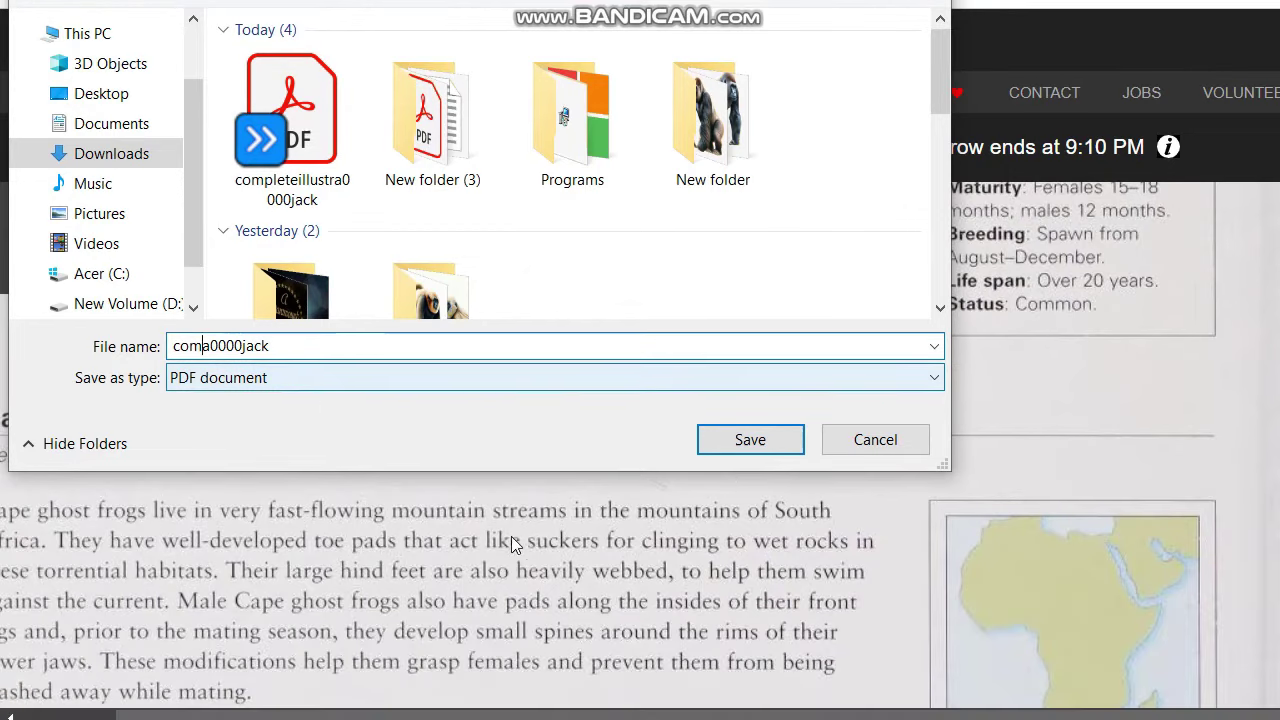
pyautogui.click(750, 445)
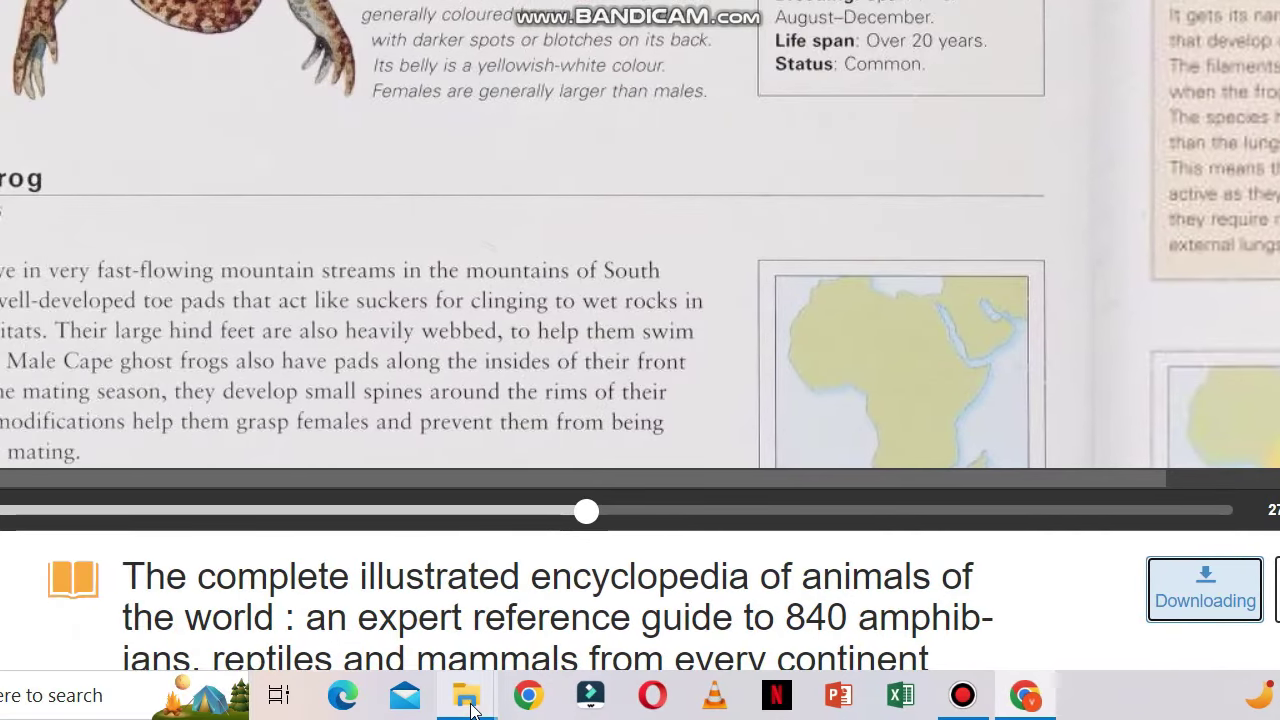
# - Open the earlier completeillustra0000jack PDF from the Downloads folder in Acrobat
pyautogui.moveTo(239, 695)
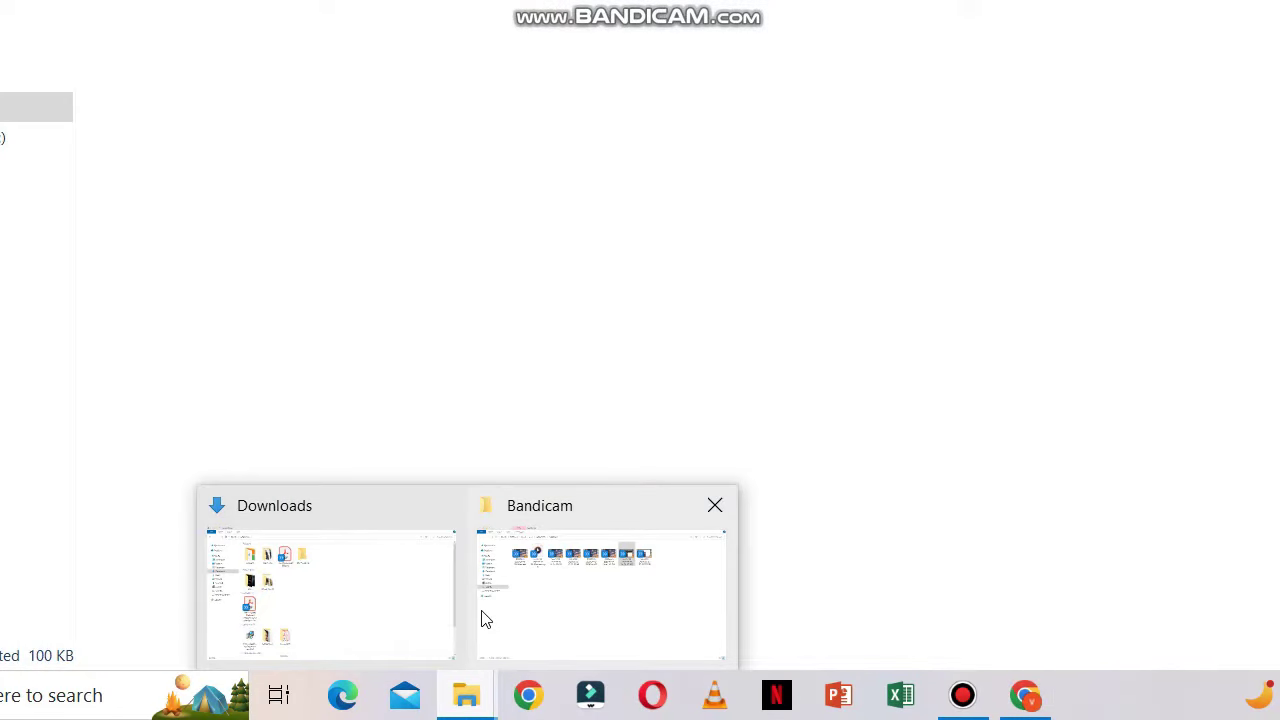
pyautogui.click(414, 626)
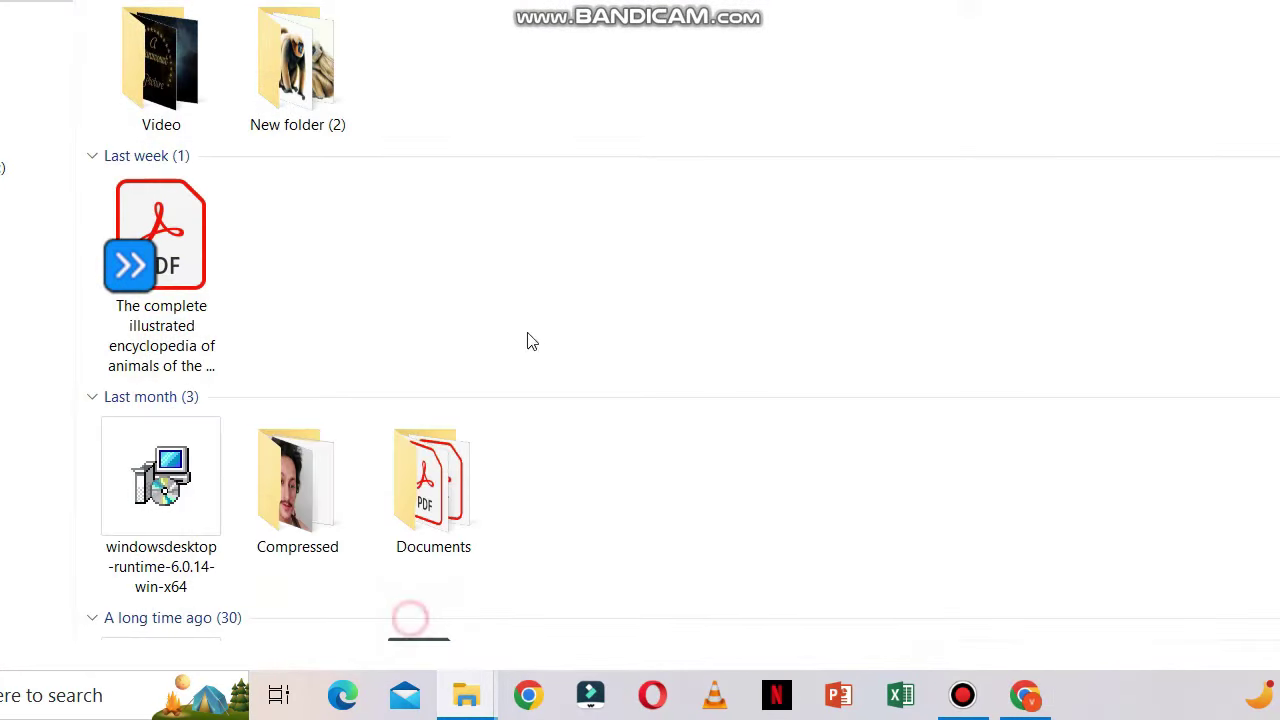
pyautogui.click(463, 186)
pyautogui.doubleClick(463, 186)
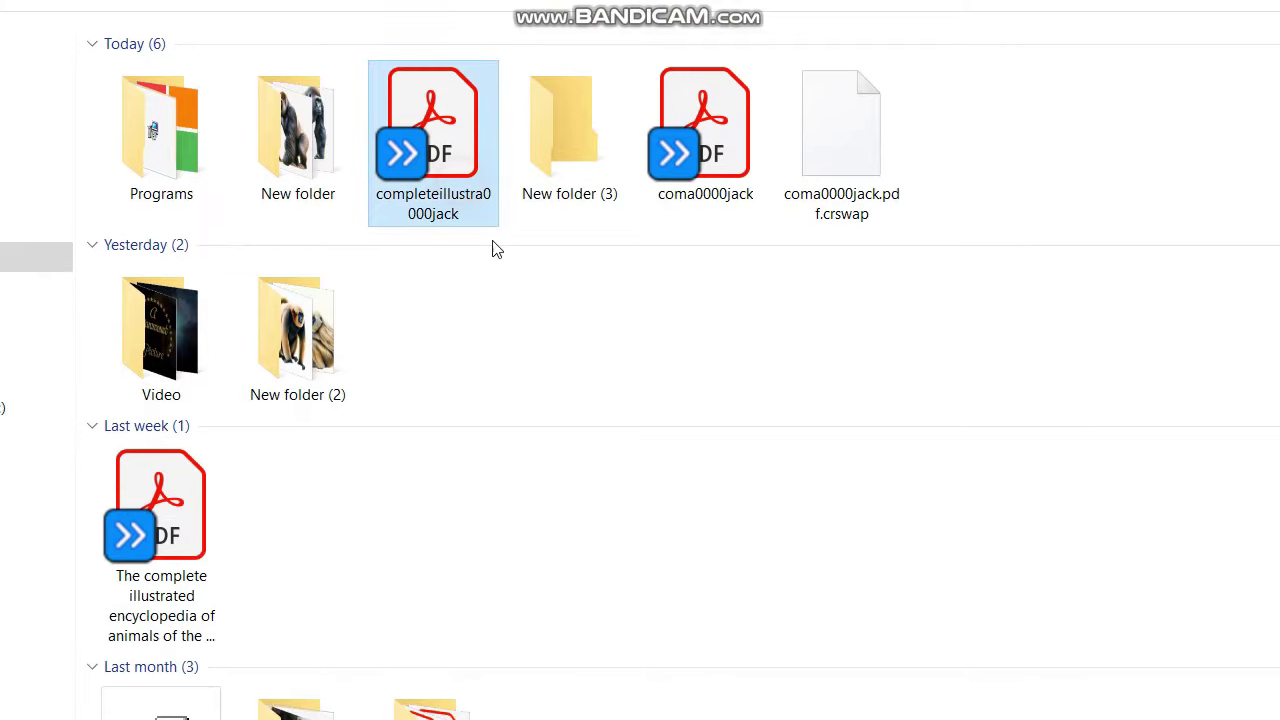
pyautogui.scroll(-10, 762, 453)
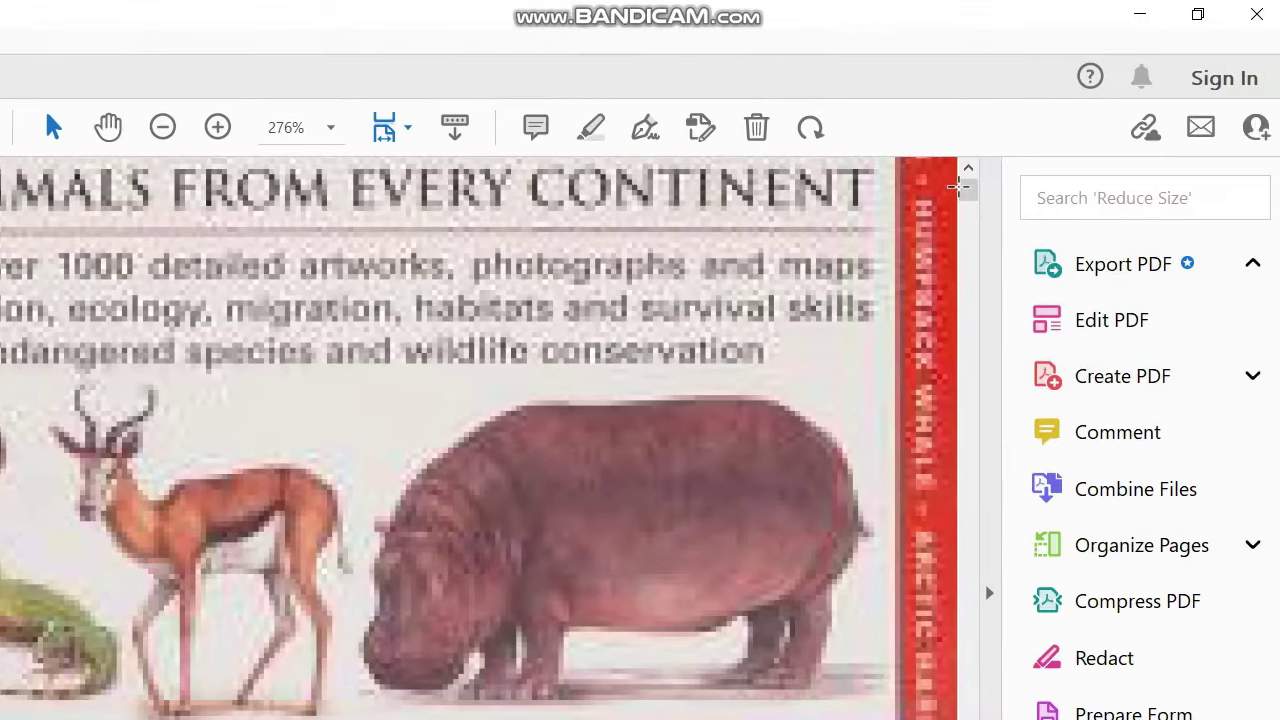
# - Skim through the older encyclopedia's pages, then close it without saving changes
pyautogui.moveTo(1053, 190); pyautogui.dragTo(1056, 258)
pyautogui.moveTo(962, 257); pyautogui.dragTo(963, 262)
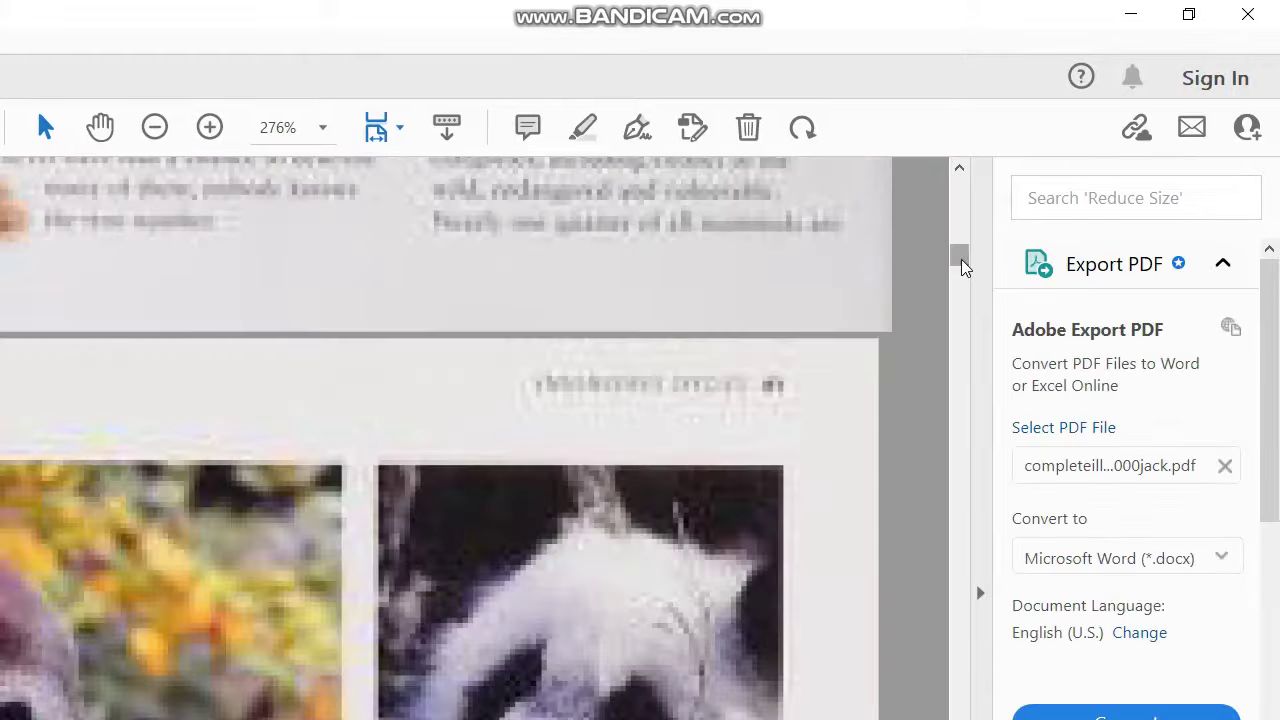
pyautogui.scroll(-10, 320, 512)
pyautogui.scroll(-10, 320, 512)
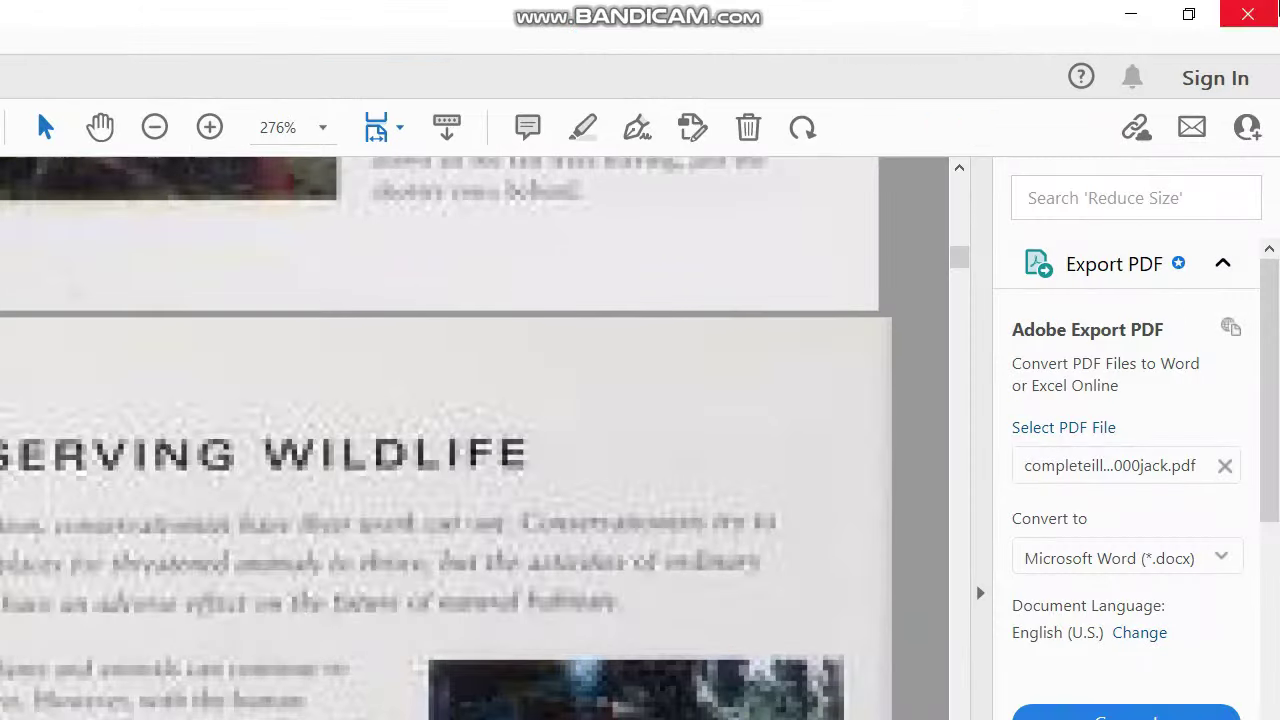
pyautogui.hotkey('ctrl', 'w')
pyautogui.click(569, 543)
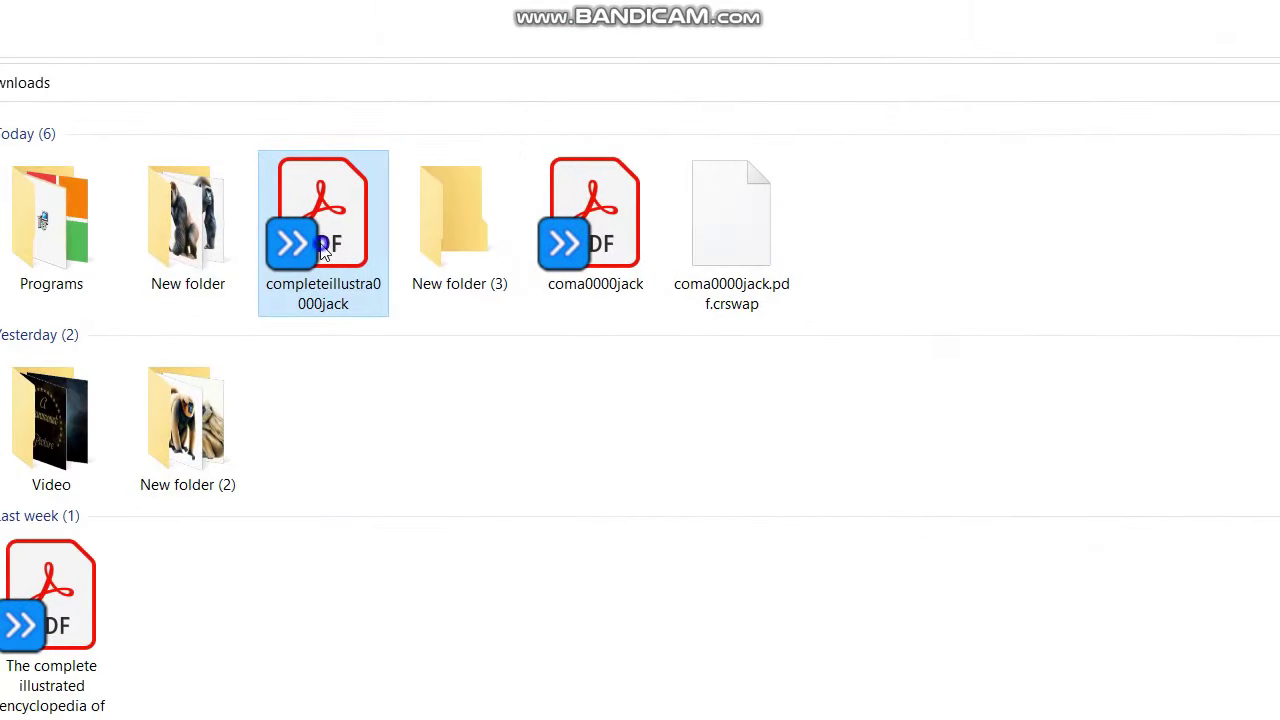
# - Check the file properties of the completeillustra0000jack PDF
pyautogui.rightClick(225, 210)
pyautogui.click(395, 550)
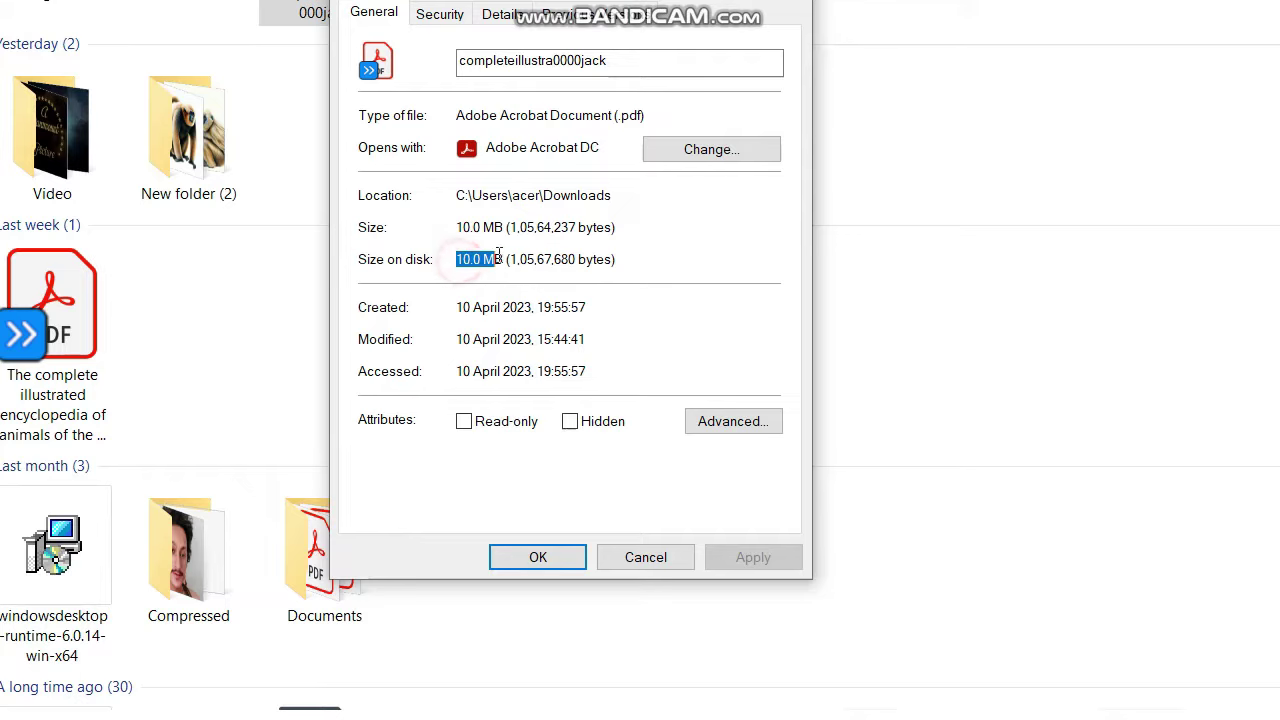
pyautogui.click(762, 188)
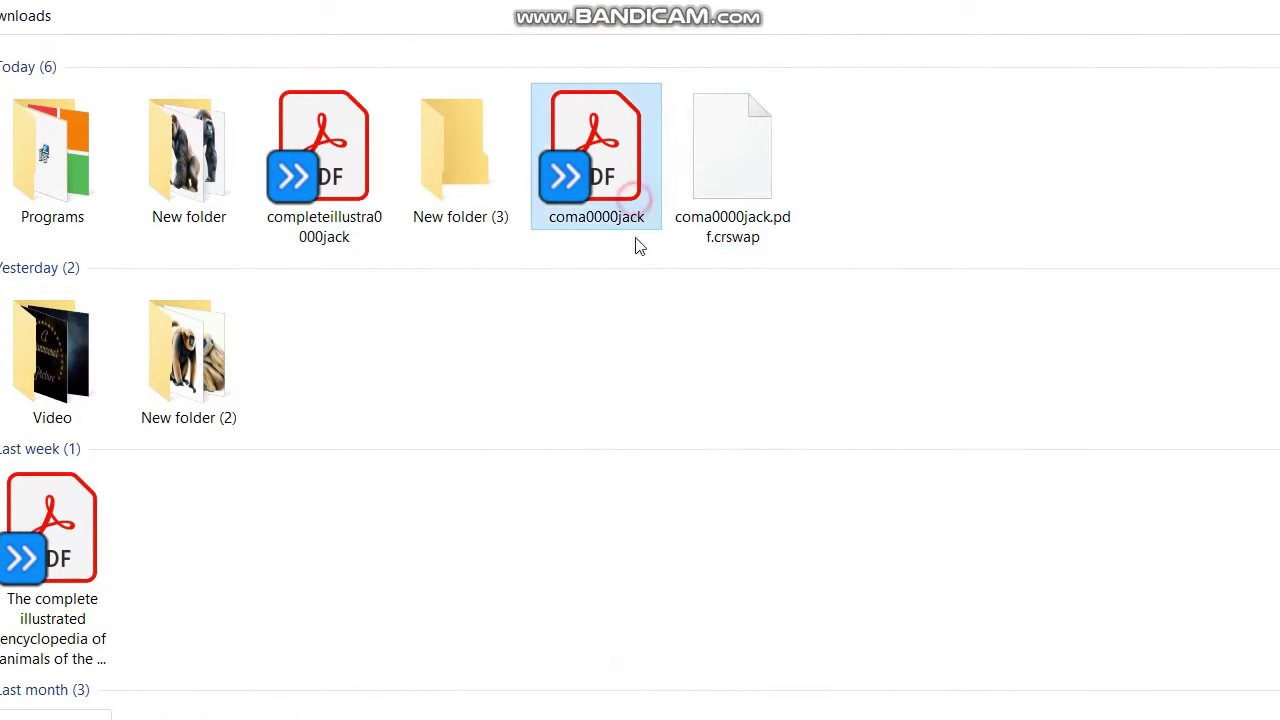
# - Open New folder (3) and check the properties of the 398 MB ANIMALS OF THE WORLD PDF
pyautogui.moveTo(456, 192)
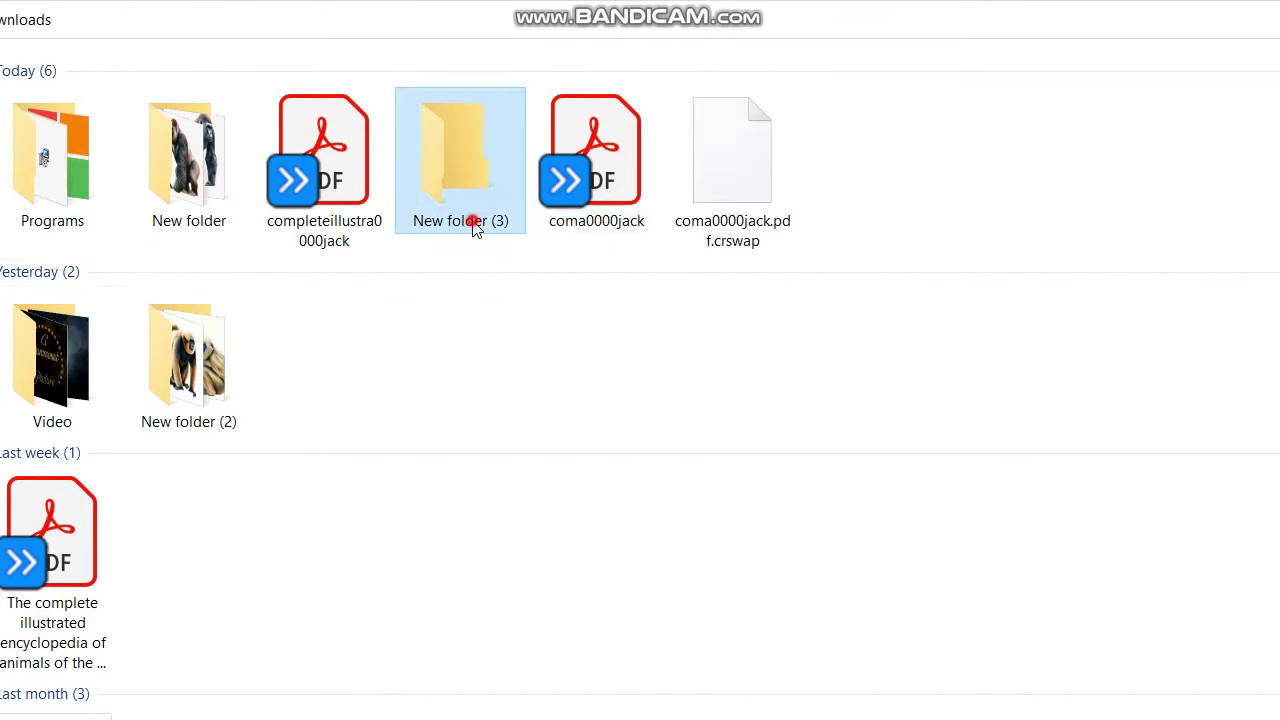
pyautogui.doubleClick(474, 224)
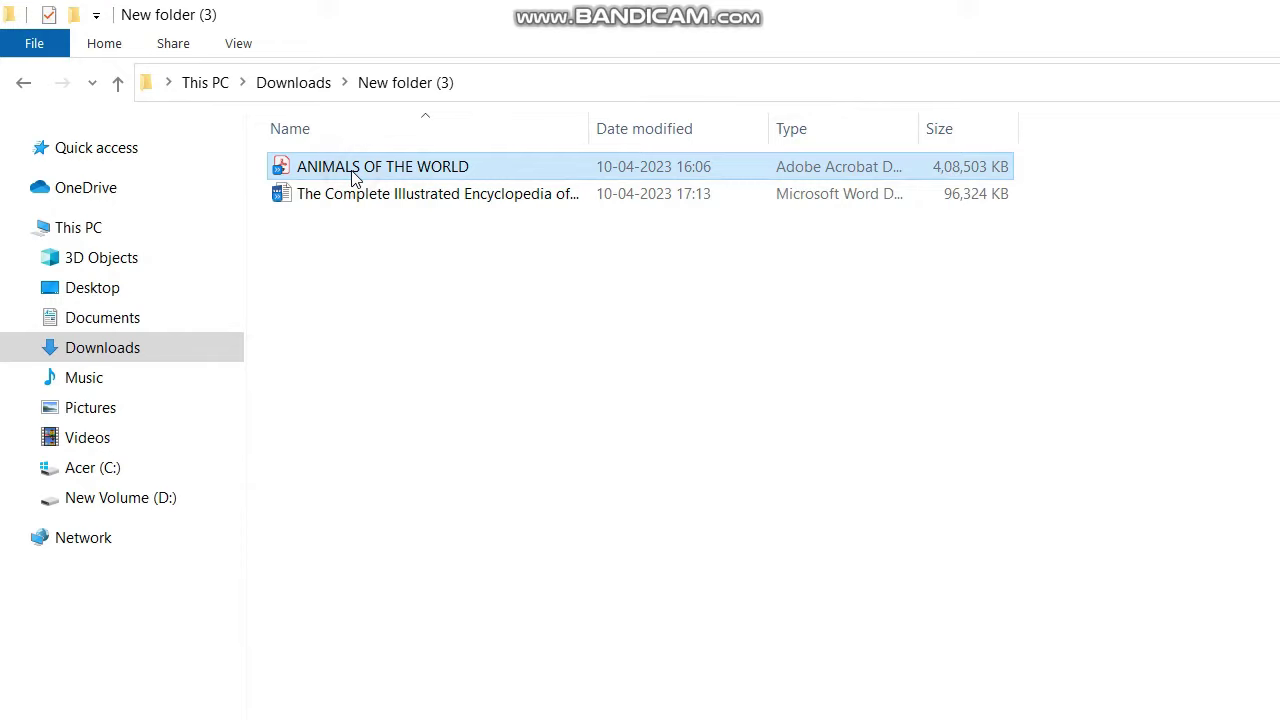
pyautogui.rightClick(352, 172)
pyautogui.click(449, 543)
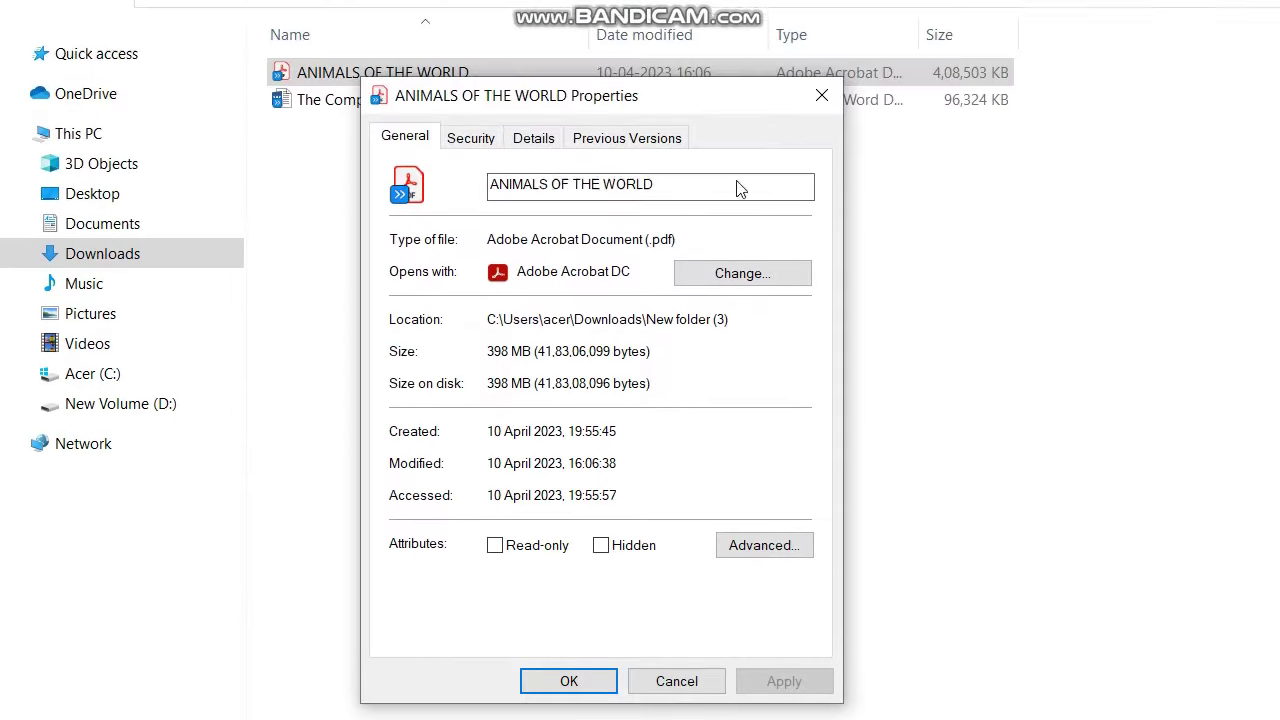
pyautogui.click(823, 183)
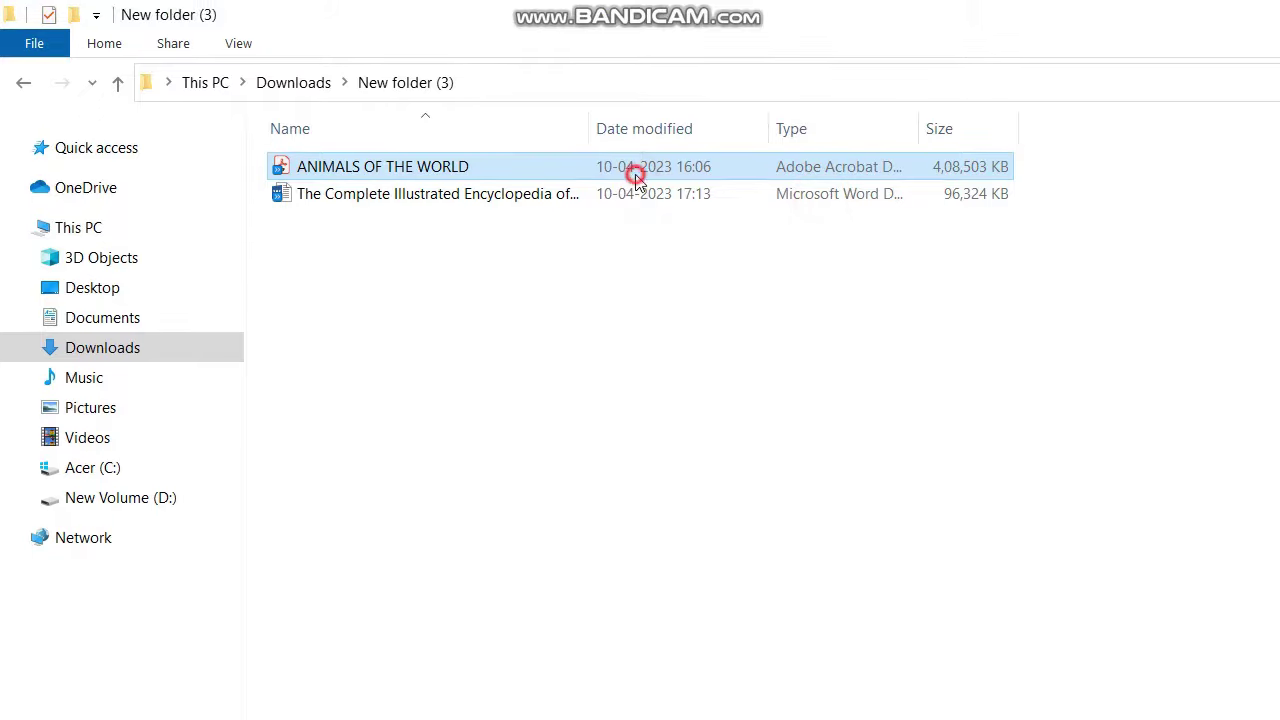
# - Open ANIMALS OF THE WORLD in Acrobat and page through to the frog pages
pyautogui.doubleClick(636, 176)
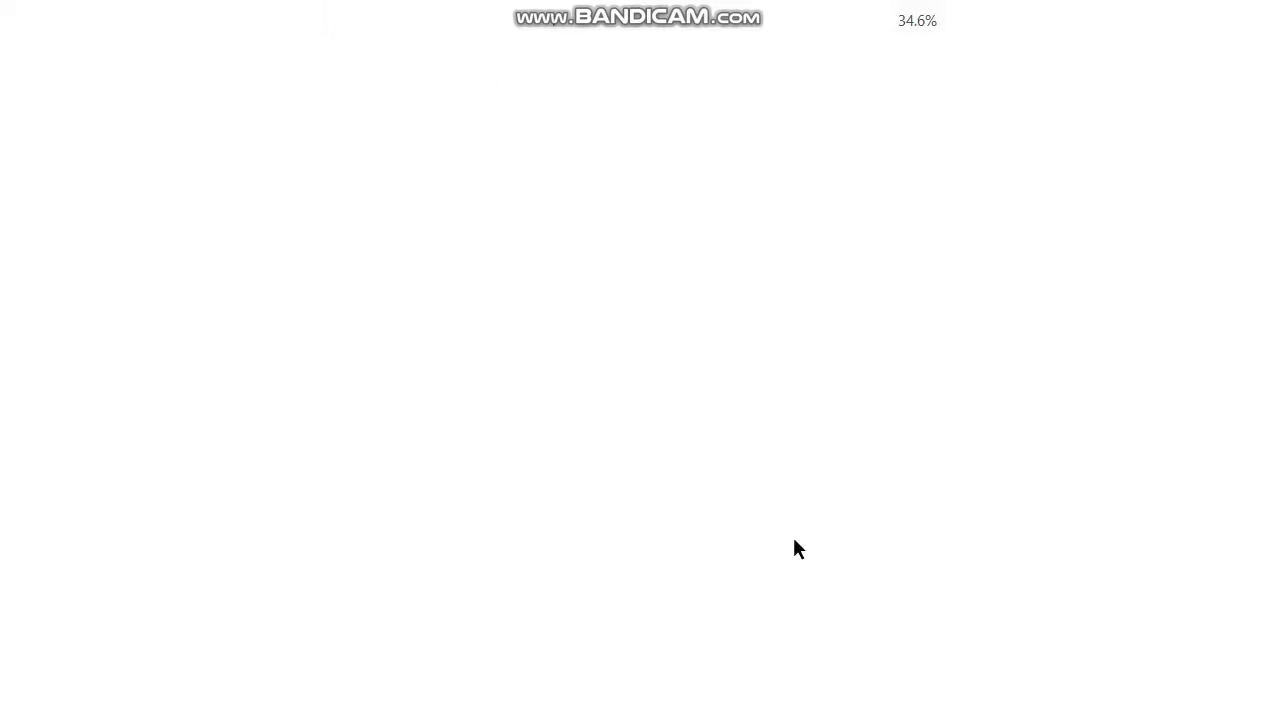
pyautogui.scroll(-10, 752, 480)
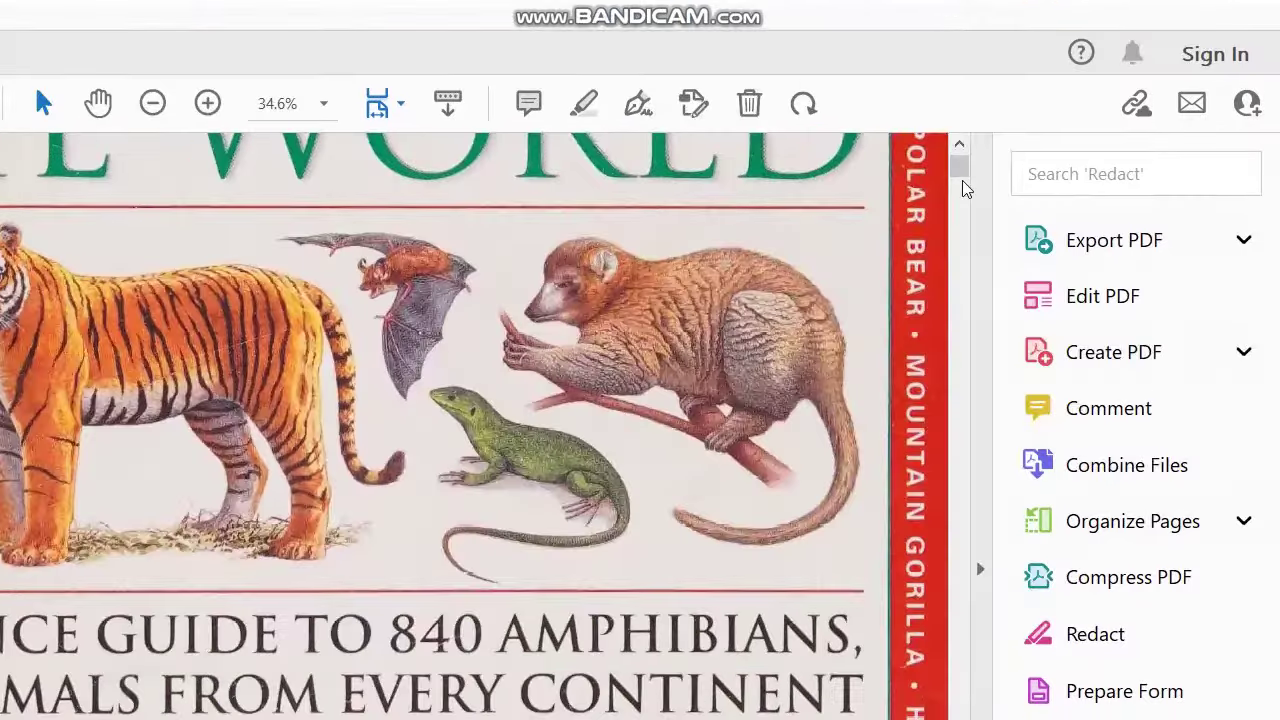
pyautogui.click(963, 229)
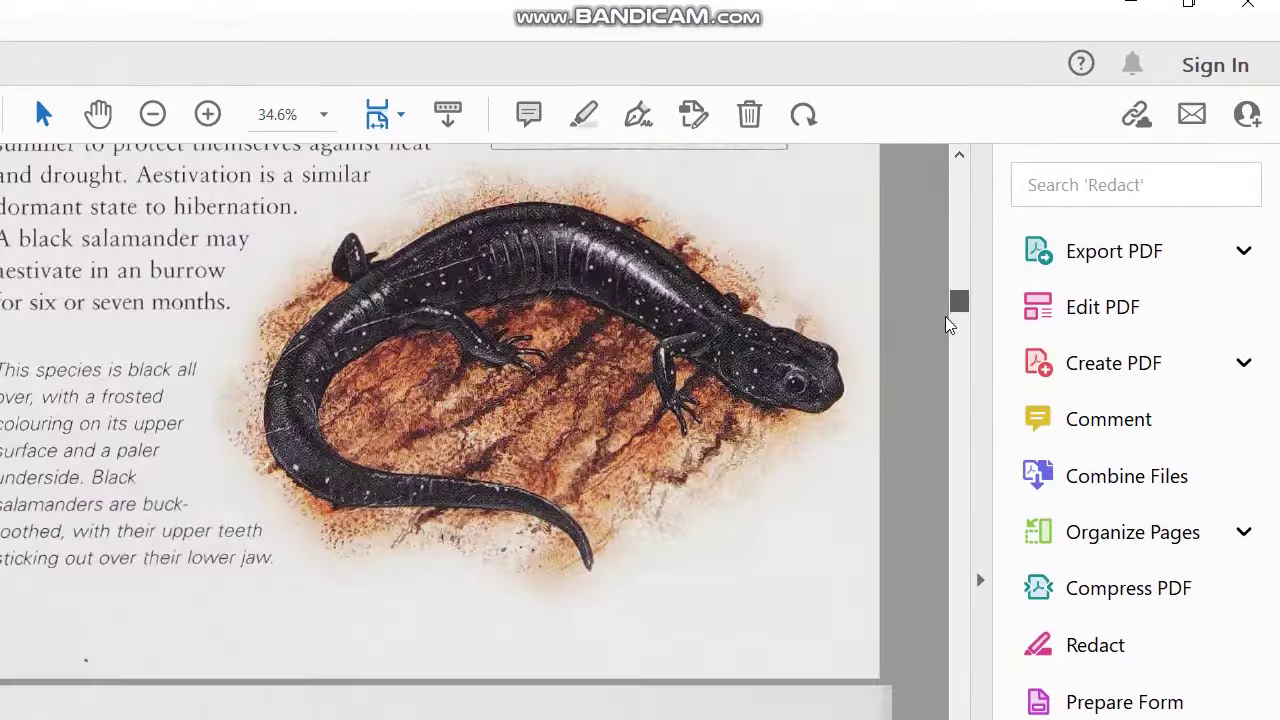
pyautogui.click(950, 322)
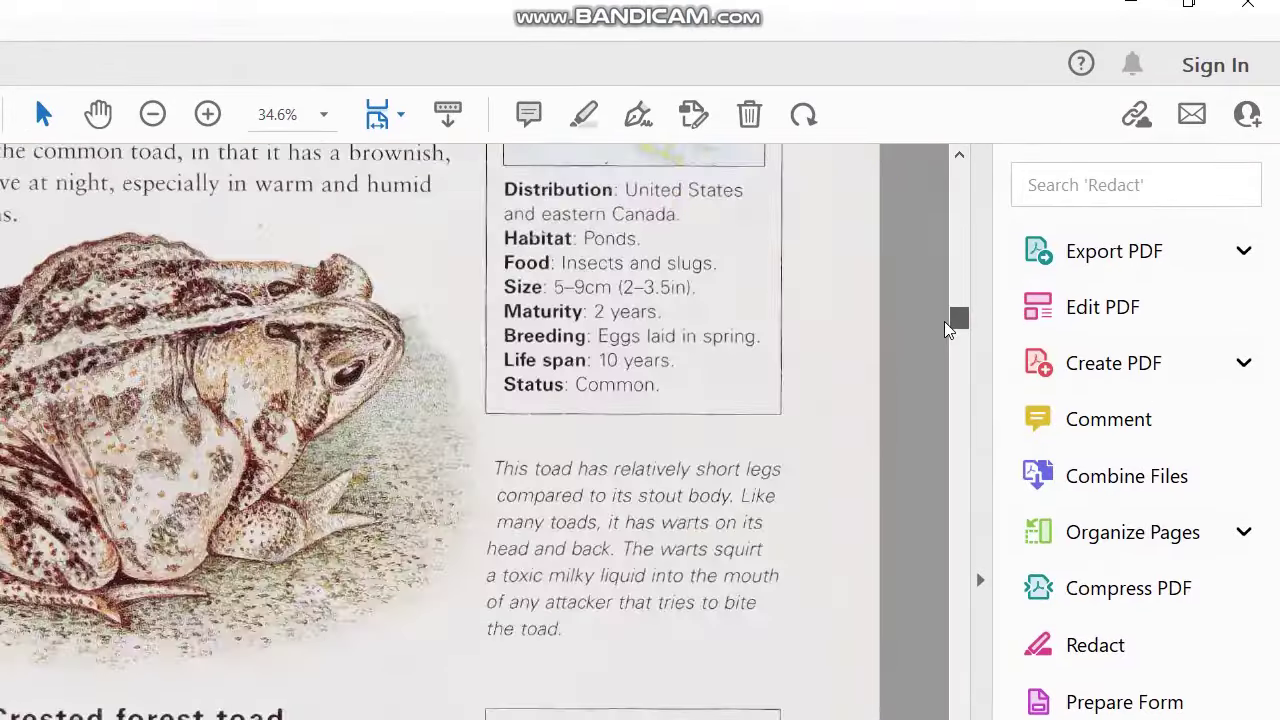
pyautogui.scroll(-5, 486, 420)
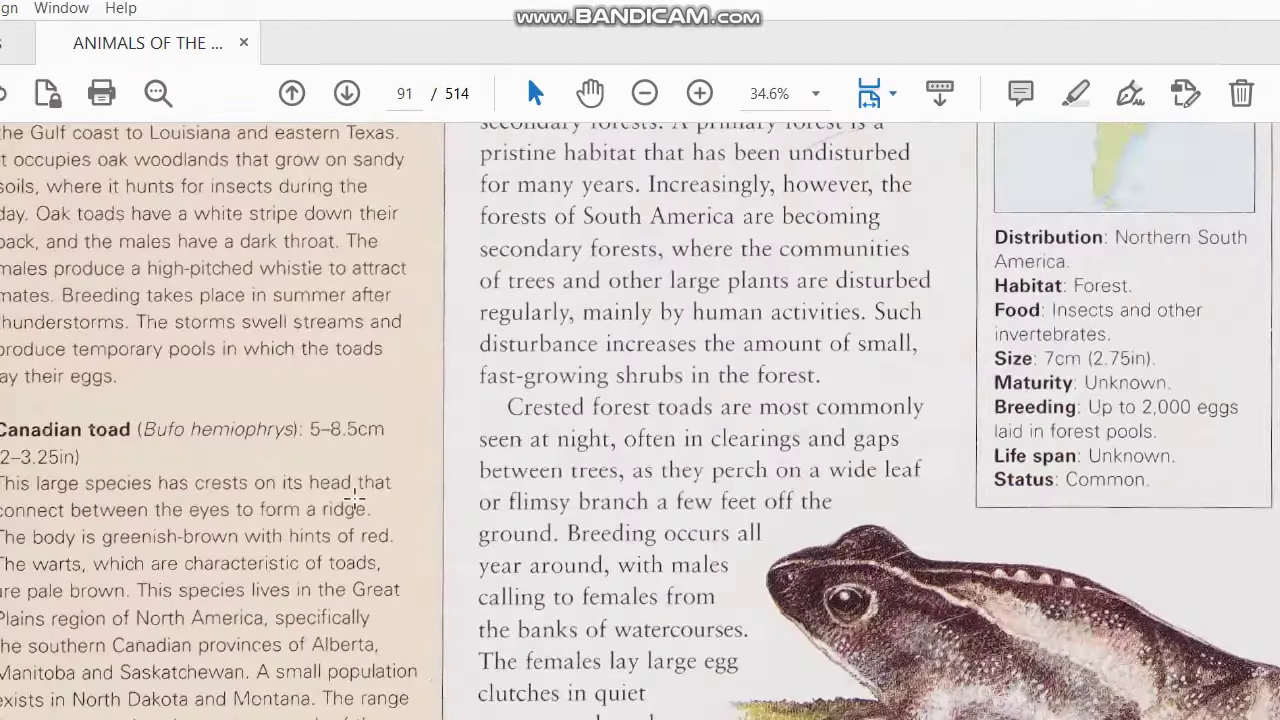
pyautogui.scroll(-3, 355, 497)
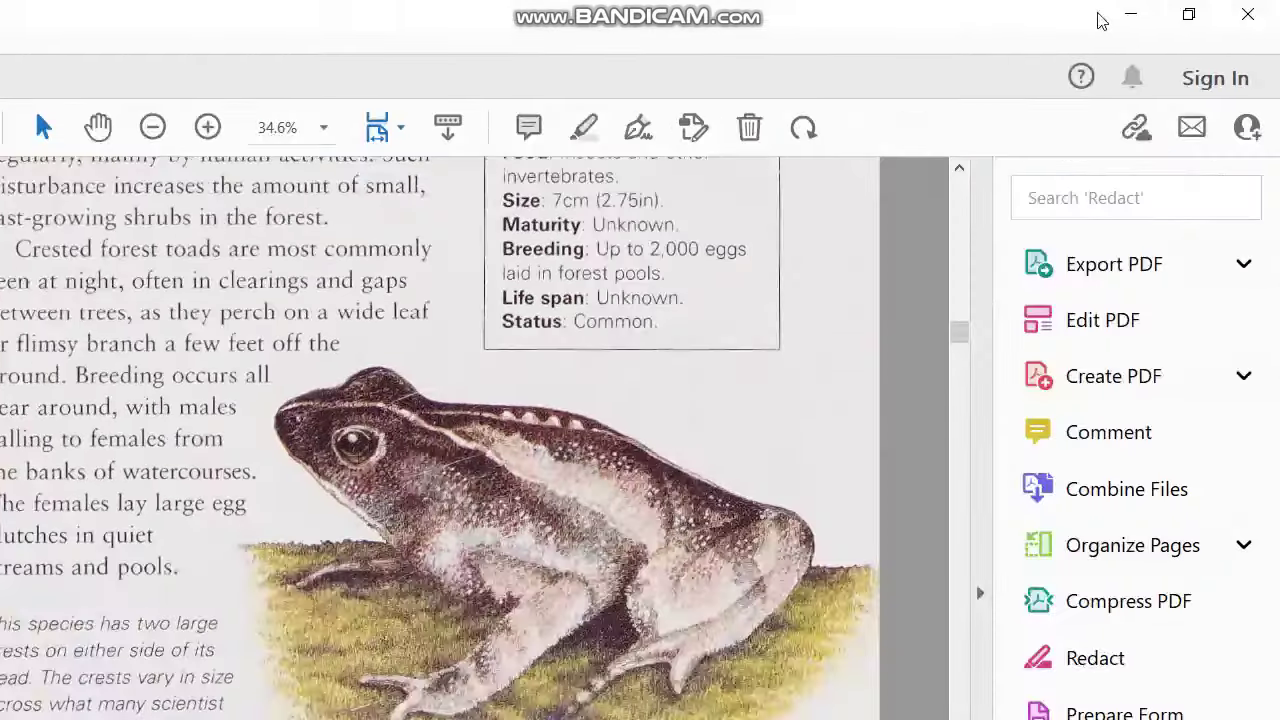
# - Close the PDF without saving and go back to the Downloads folder
pyautogui.click(1248, 14)
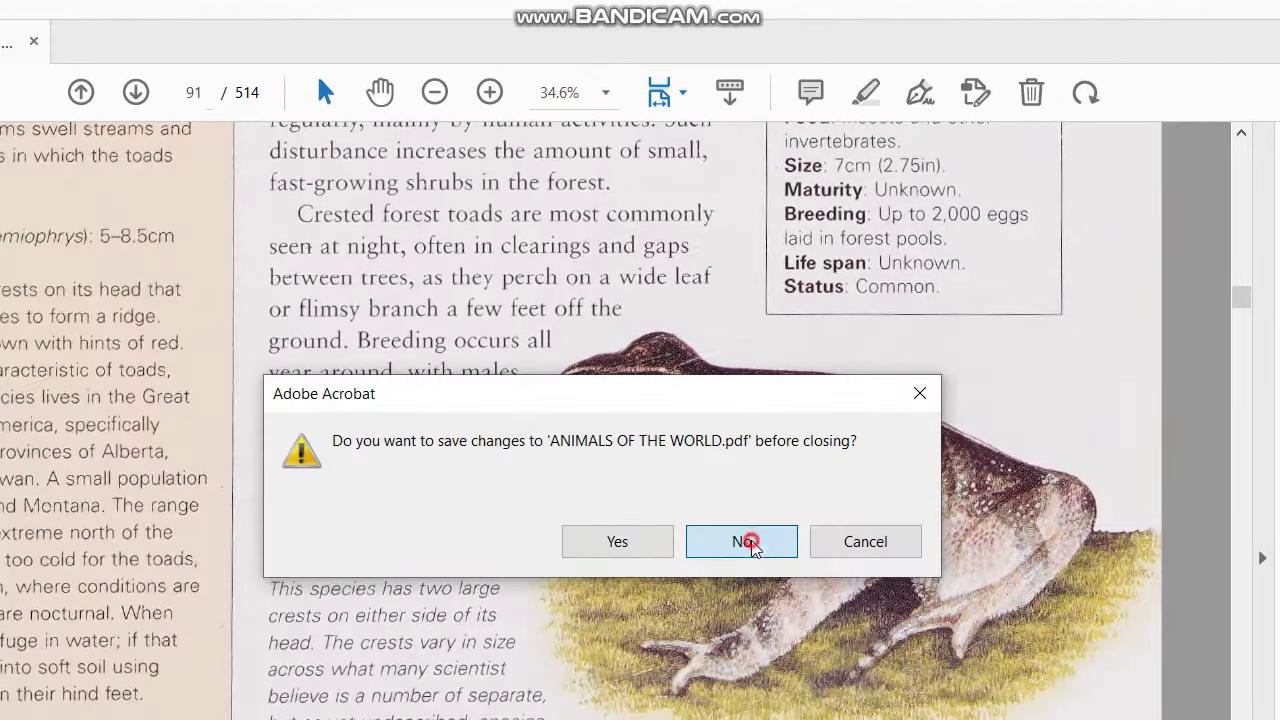
pyautogui.click(746, 540)
pyautogui.click(24, 85)
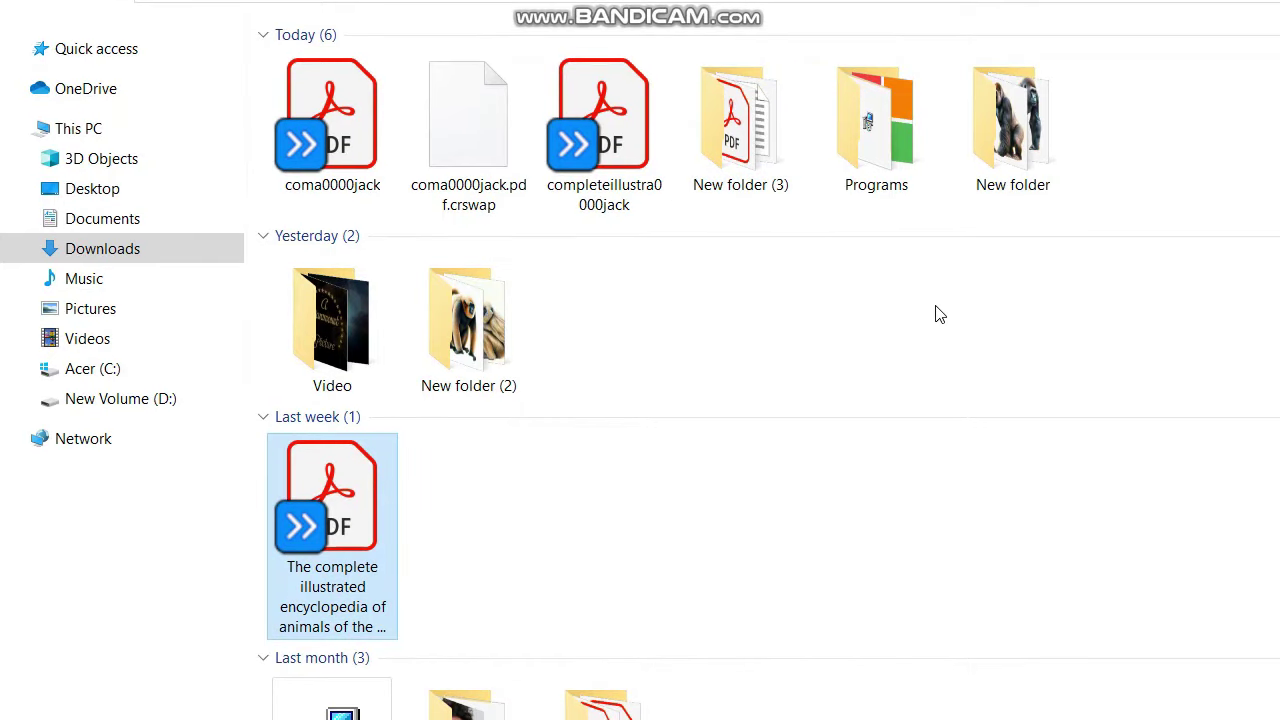
# - Open the 516-page encyclopedia PDF in Adobe Acrobat DC and scroll down through its pages
pyautogui.doubleClick(127, 222)
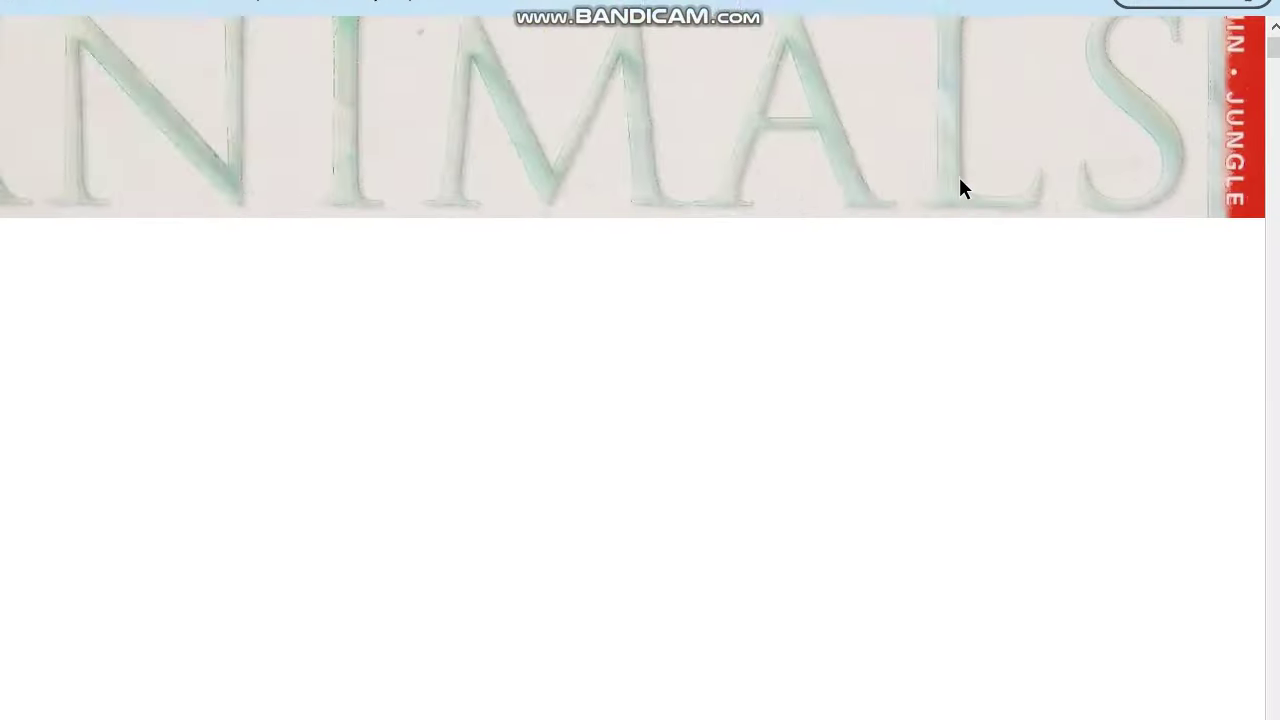
pyautogui.scroll(-5, 958, 244)
pyautogui.scroll(-5, 958, 250)
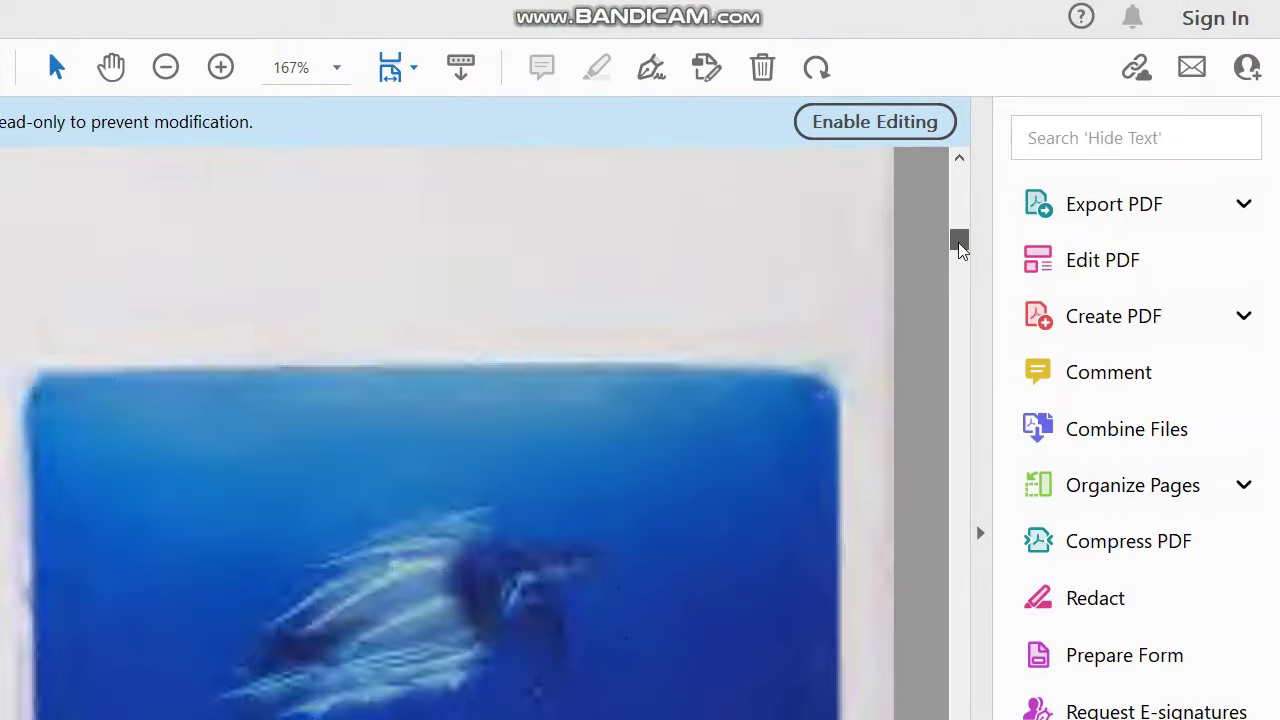
pyautogui.scroll(-5, 950, 251)
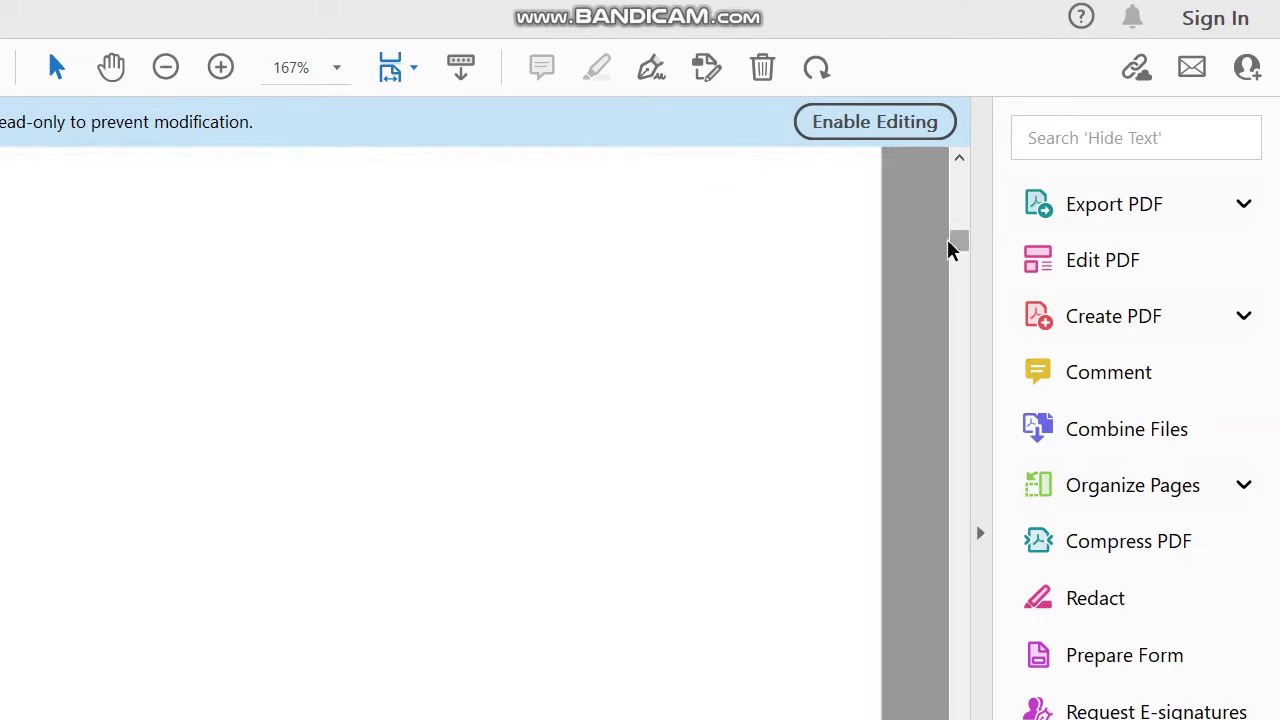
pyautogui.scroll(-2, 457, 400)
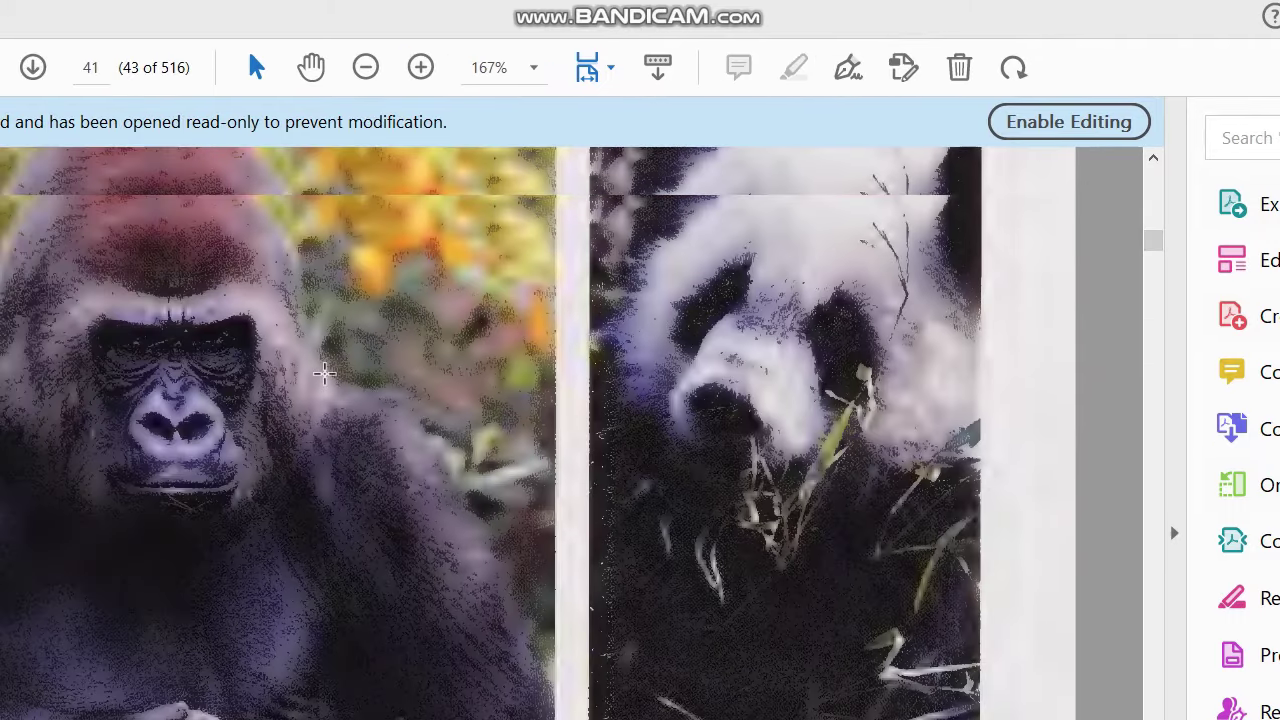
pyautogui.scroll(-3, 137, 383)
pyautogui.scroll(-3, 330, 383)
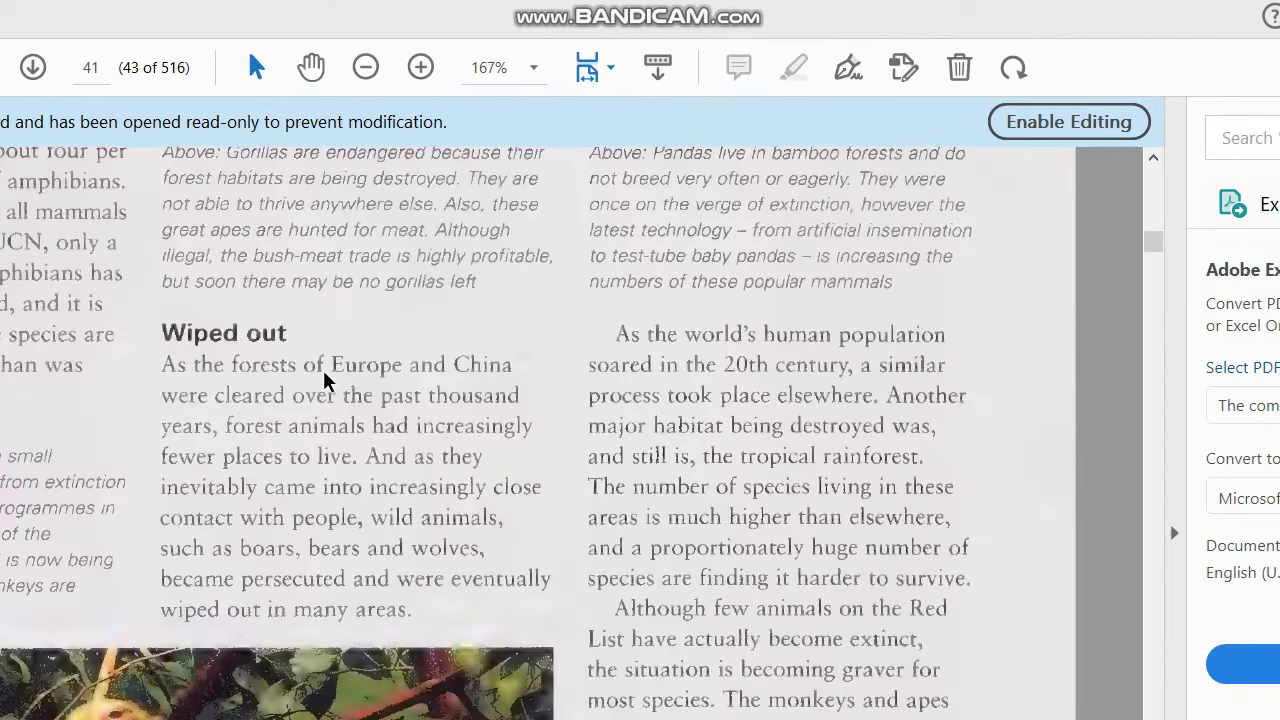
pyautogui.scroll(-3, 329, 358)
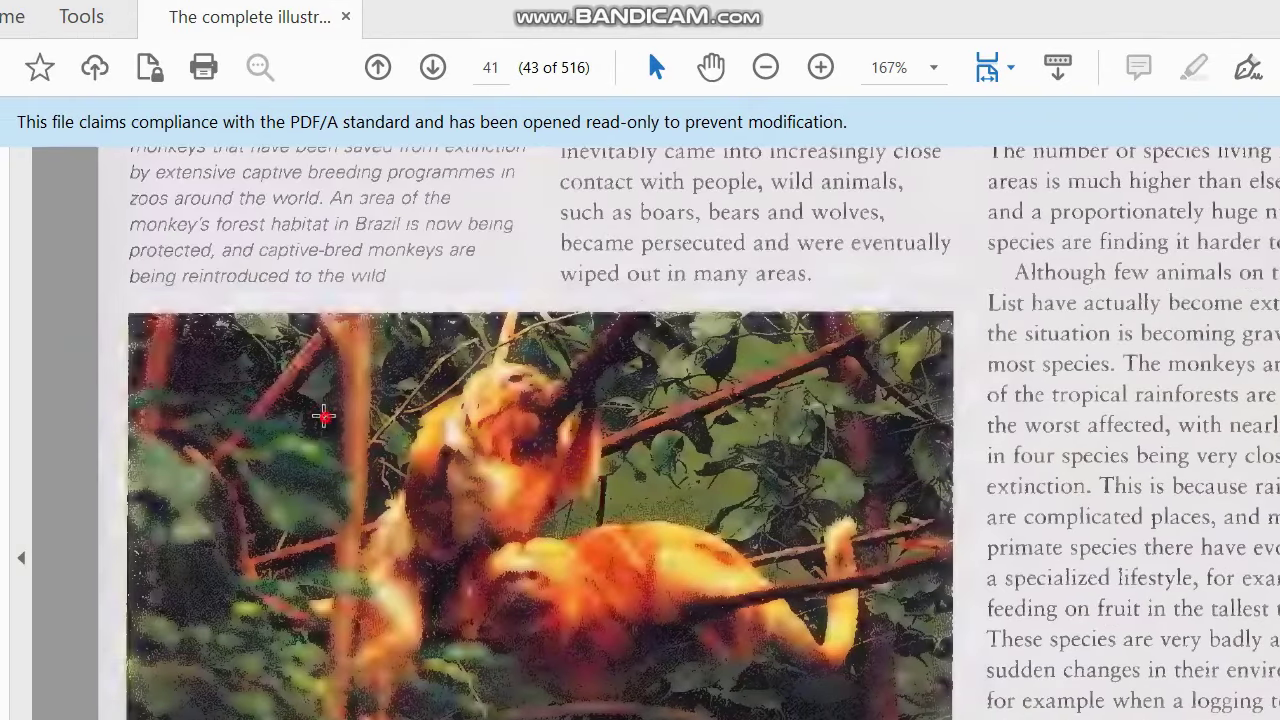
# - Drag selection boxes over the monkey and salamander images, then close Acrobat
pyautogui.moveTo(229, 414); pyautogui.dragTo(753, 719)
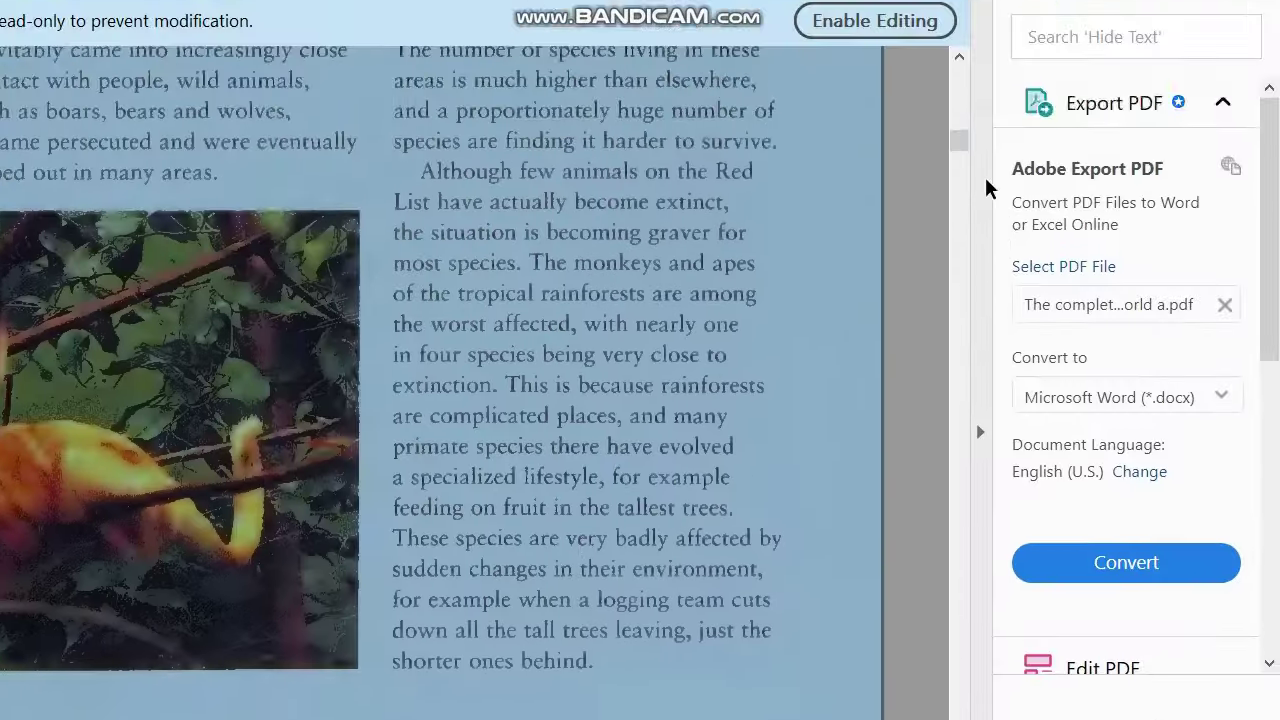
pyautogui.moveTo(960, 180); pyautogui.dragTo(960, 226)
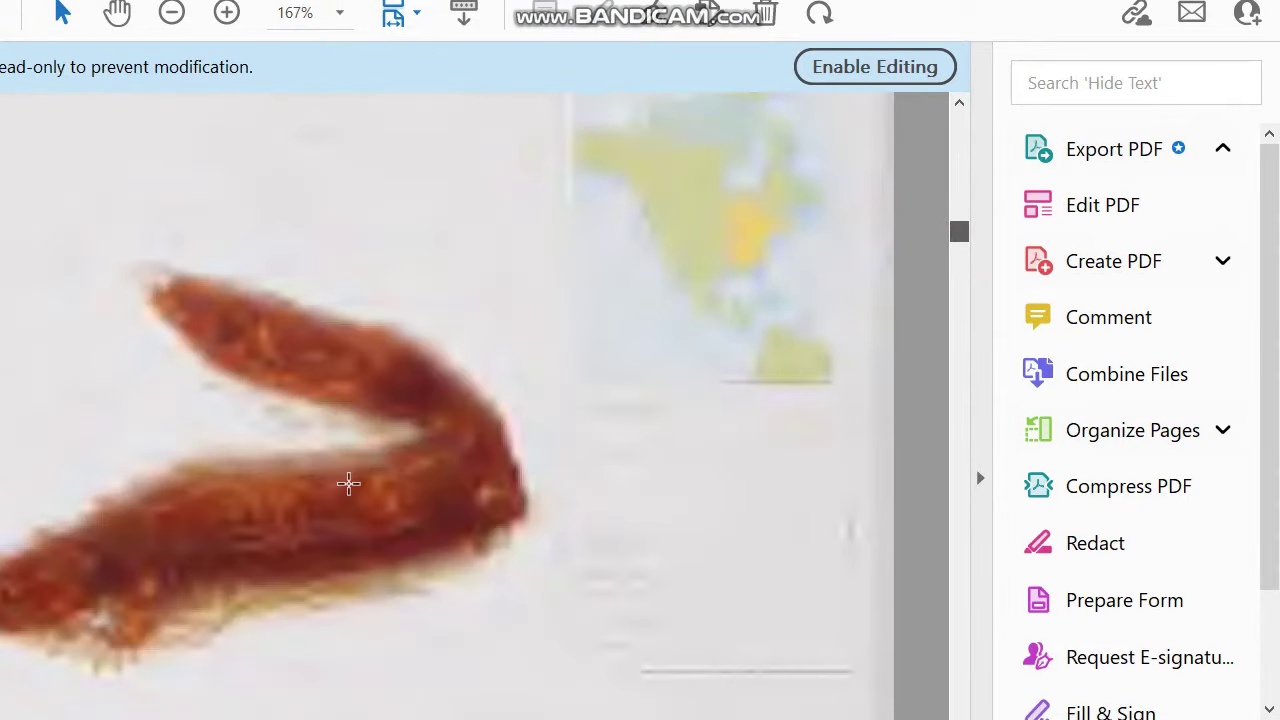
pyautogui.scroll(2, 340, 466)
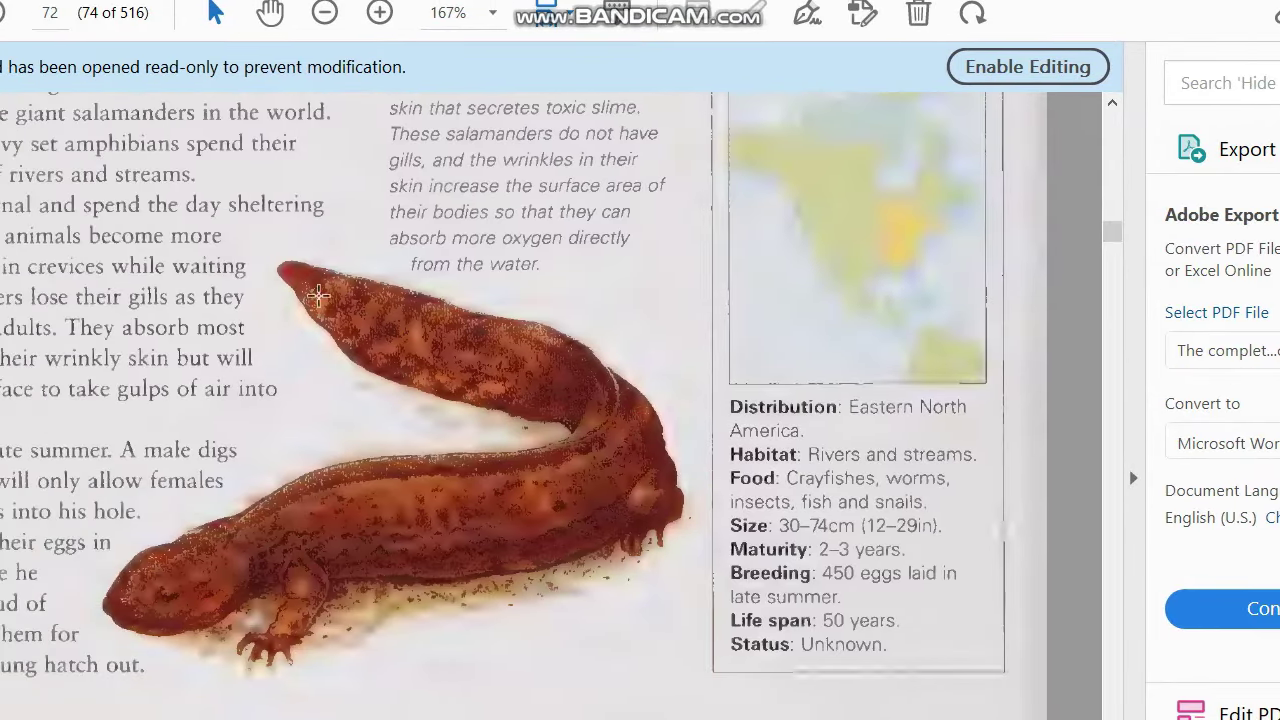
pyautogui.moveTo(165, 296); pyautogui.dragTo(385, 650)
pyautogui.click(1250, 14)
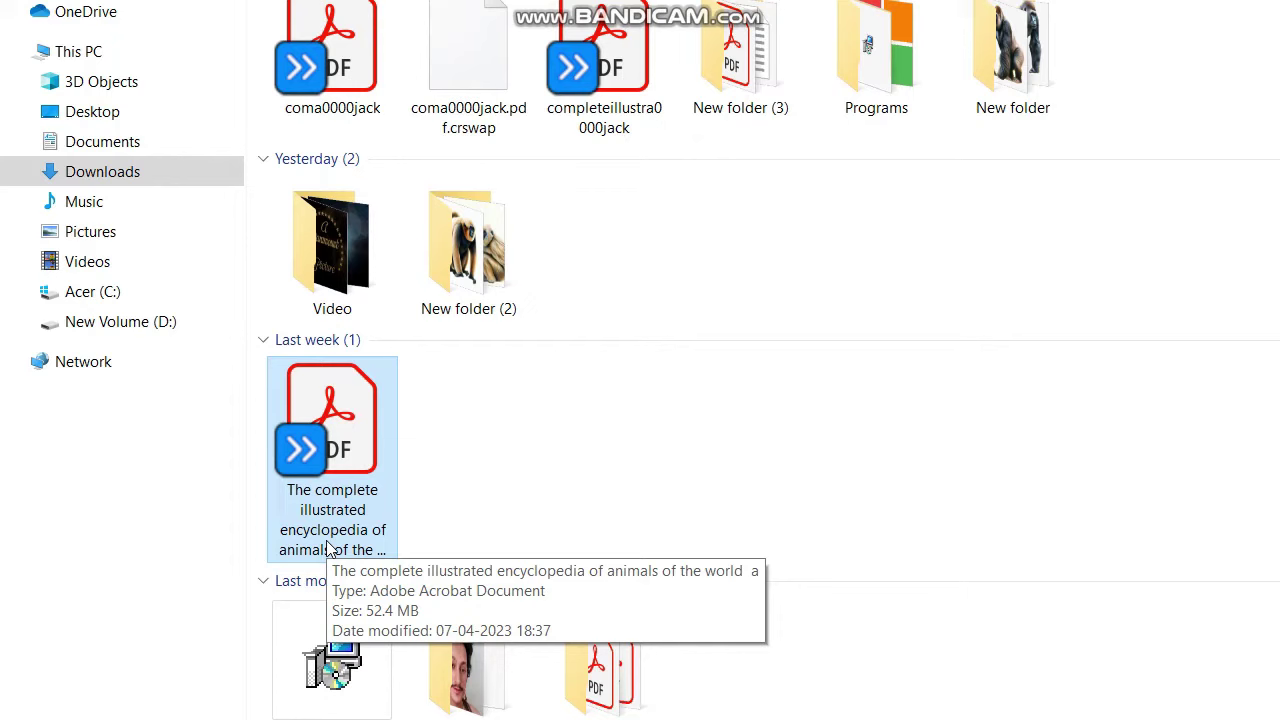
pyautogui.rightClick(311, 483)
pyautogui.click(352, 457)
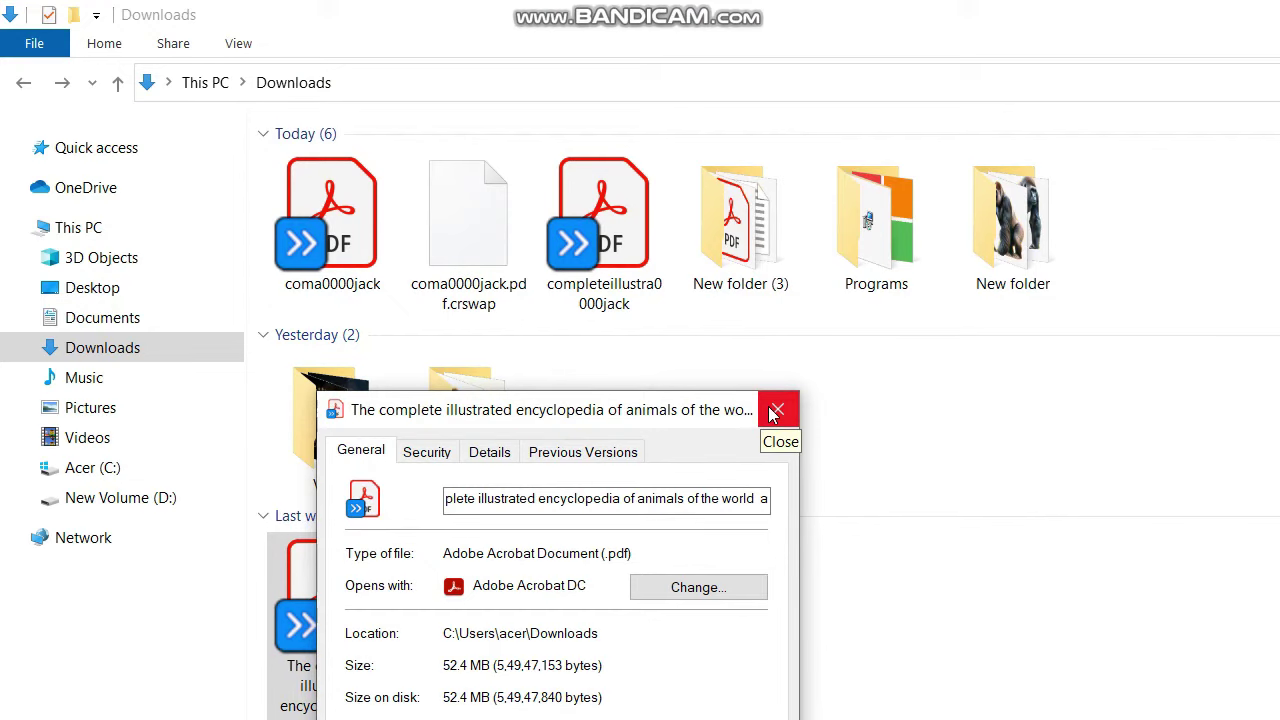
pyautogui.click(776, 411)
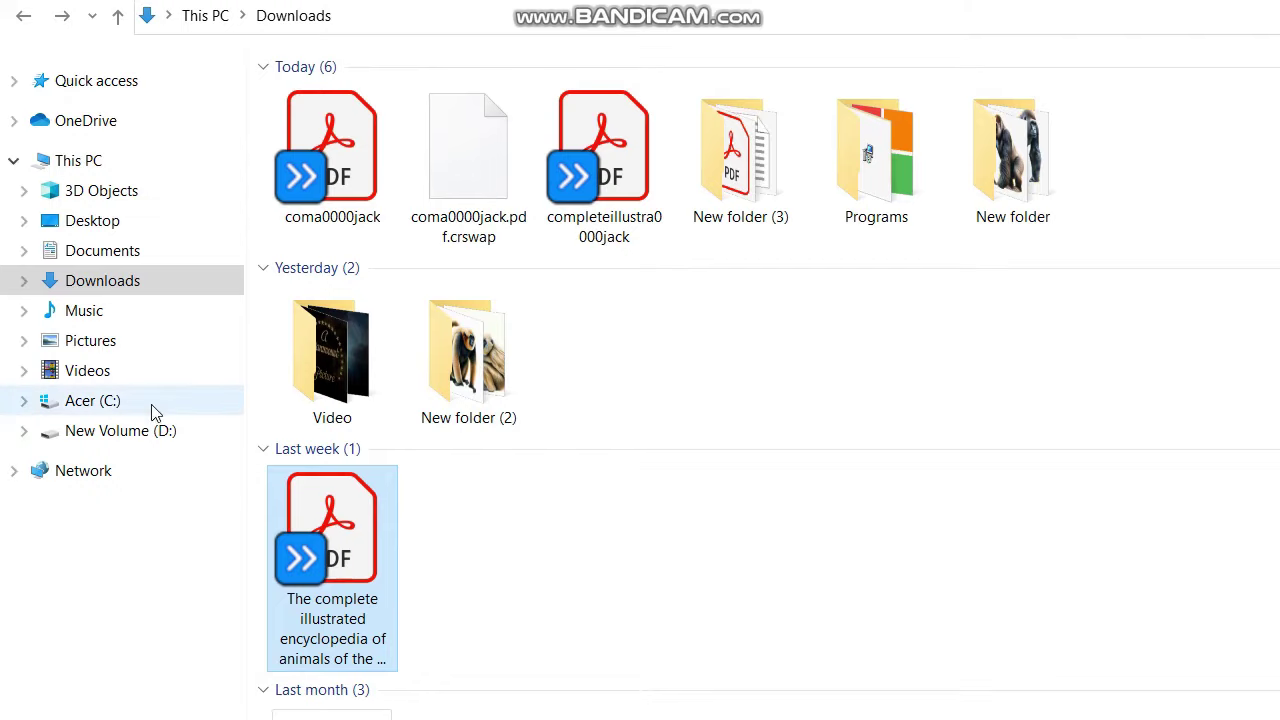